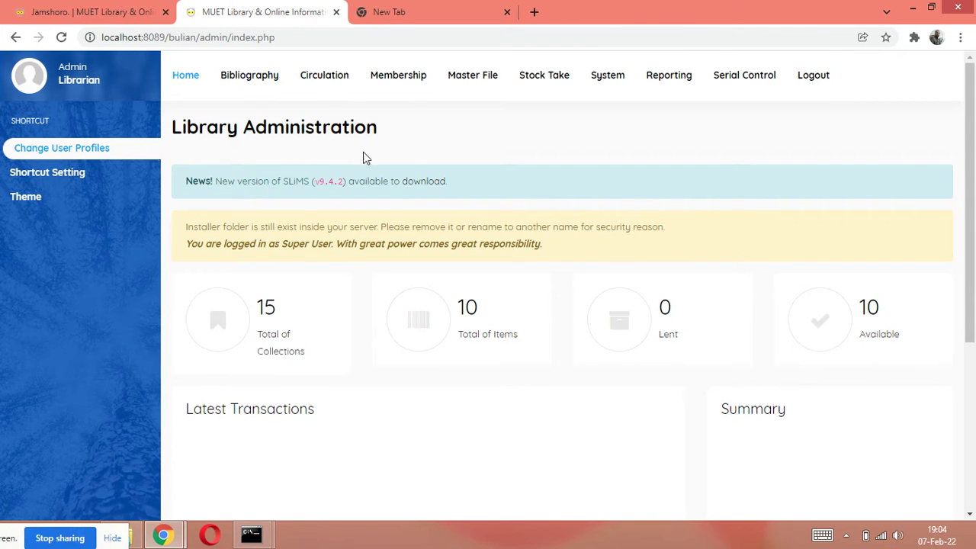
Open the Bibliography module and look over its cataloguing, copy cataloguing and tool options
{"action": "left_click", "coordinate": [251, 83]}
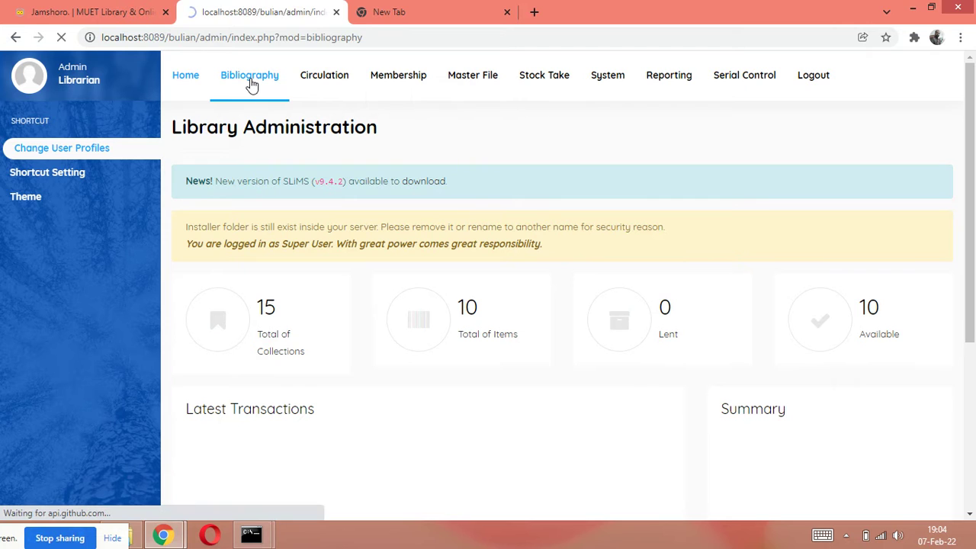
{"action": "scroll", "coordinate": [38, 260], "scroll_direction": "down", "scroll_amount": 2}
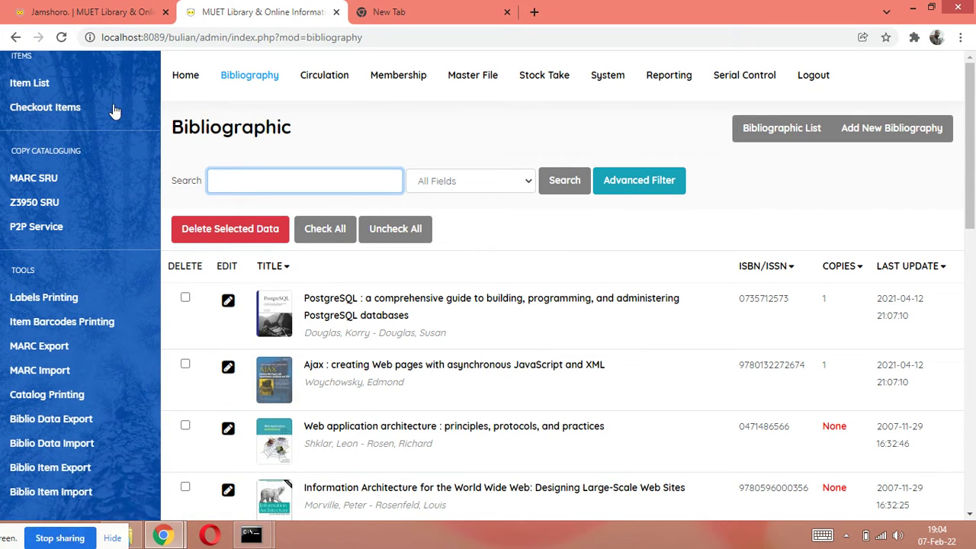
{"action": "scroll", "coordinate": [77, 427], "scroll_direction": "up", "scroll_amount": 2}
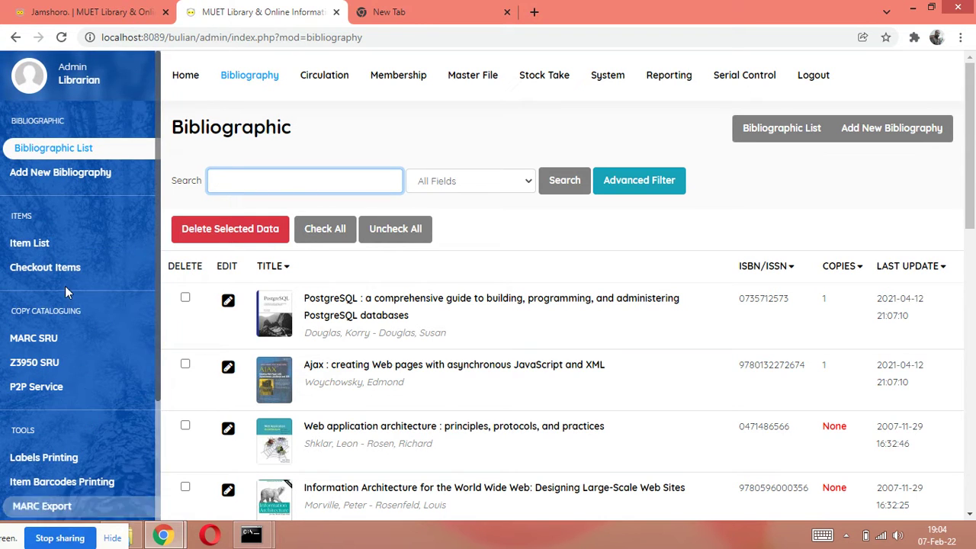
{"action": "scroll", "coordinate": [53, 414], "scroll_direction": "down", "scroll_amount": 1}
{"action": "scroll", "coordinate": [73, 183], "scroll_direction": "up", "scroll_amount": 1}
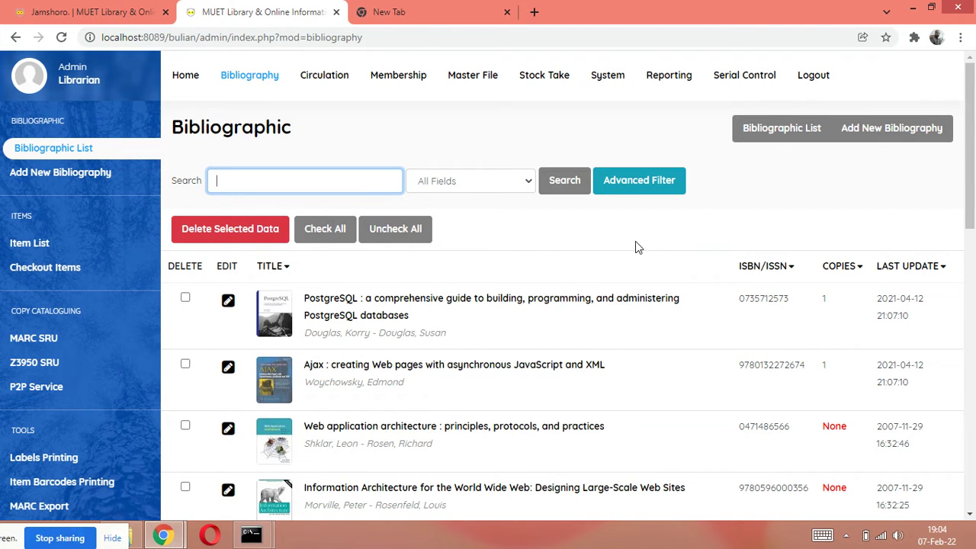
Look through the bibliographic list, examining the records' titles, authors, ISBN/ISSN, copies and last update dates
{"action": "scroll", "coordinate": [455, 481], "scroll_direction": "down", "scroll_amount": 2}
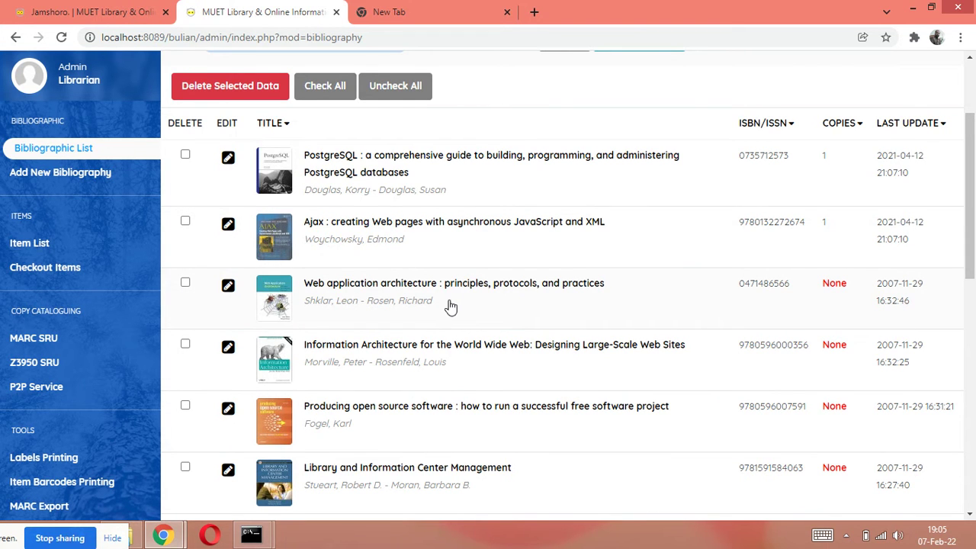
{"action": "scroll", "coordinate": [452, 306], "scroll_direction": "up", "scroll_amount": 2}
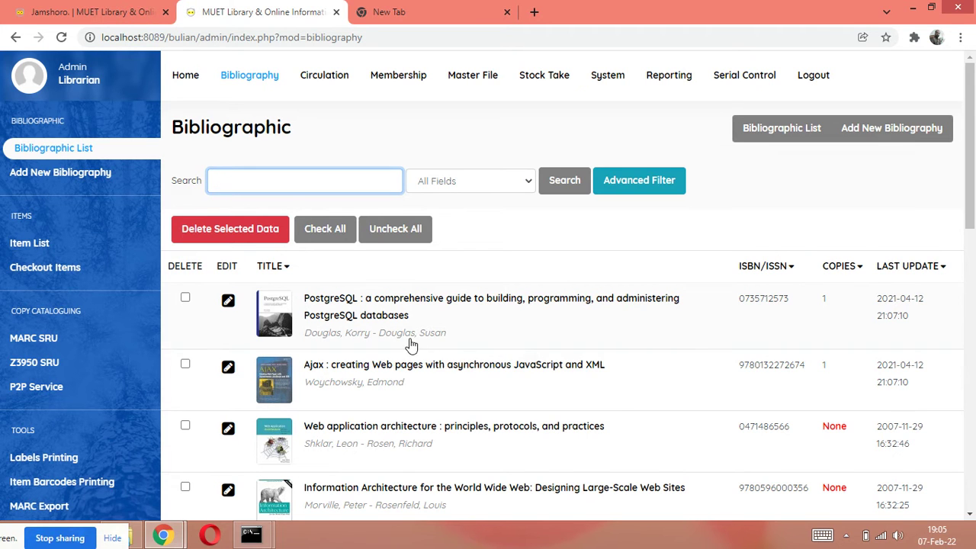
{"action": "scroll", "coordinate": [411, 345], "scroll_direction": "down", "scroll_amount": 1}
{"action": "scroll", "coordinate": [416, 349], "scroll_direction": "up", "scroll_amount": 1}
{"action": "scroll", "coordinate": [370, 363], "scroll_direction": "down", "scroll_amount": 1}
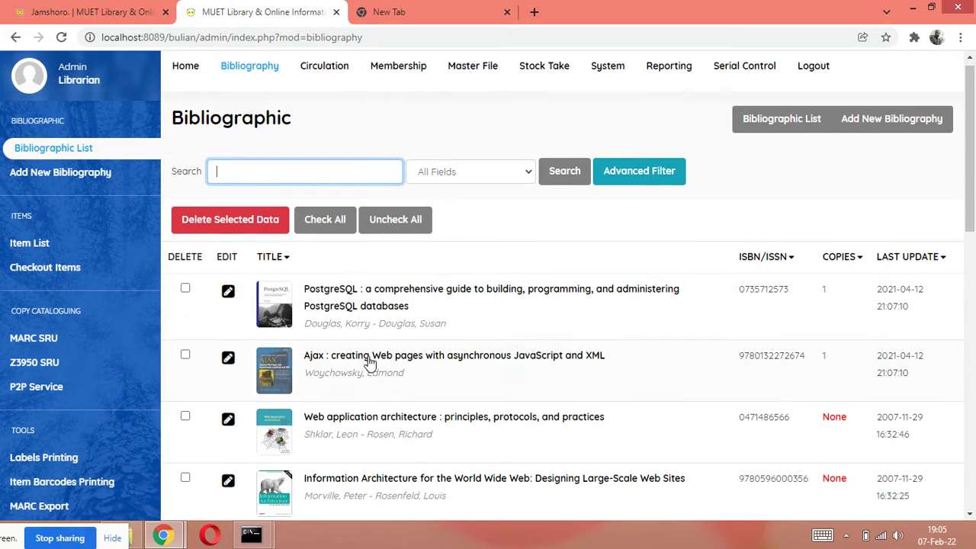
{"action": "scroll", "coordinate": [397, 320], "scroll_direction": "down", "scroll_amount": 2}
{"action": "scroll", "coordinate": [251, 198], "scroll_direction": "up", "scroll_amount": 2}
{"action": "scroll", "coordinate": [435, 383], "scroll_direction": "down", "scroll_amount": 2}
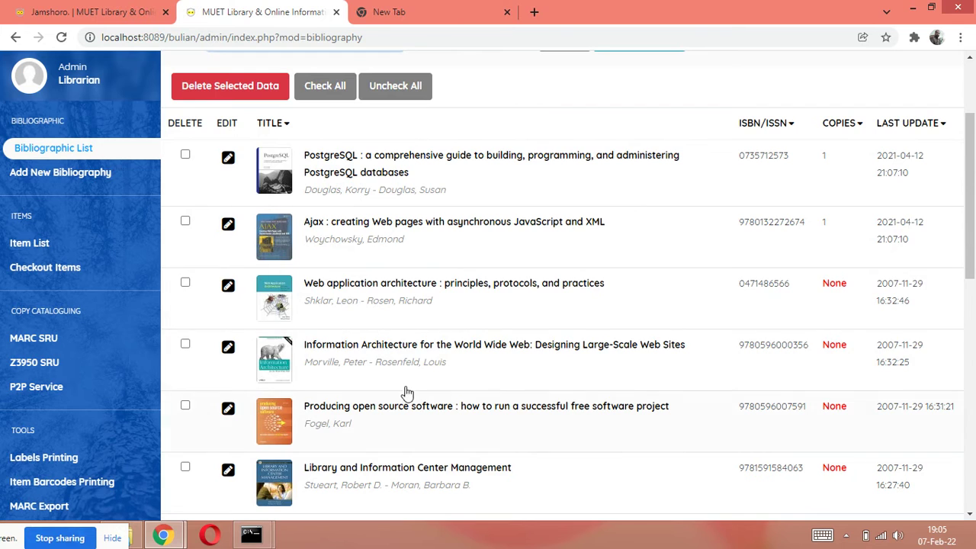
{"action": "scroll", "coordinate": [437, 357], "scroll_direction": "up", "scroll_amount": 2}
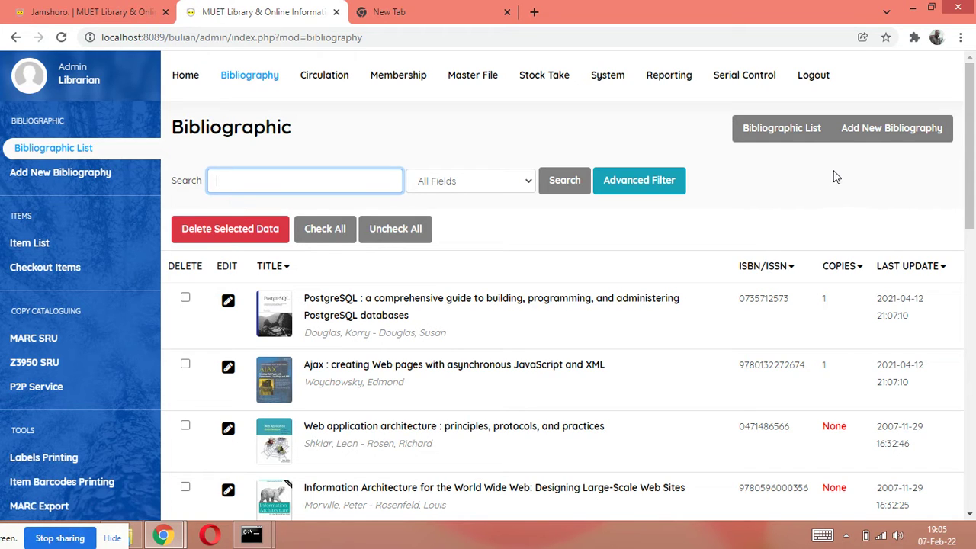
Start a new bibliography record and enter the title "Introduction to Computers"
{"action": "left_click", "coordinate": [891, 132]}
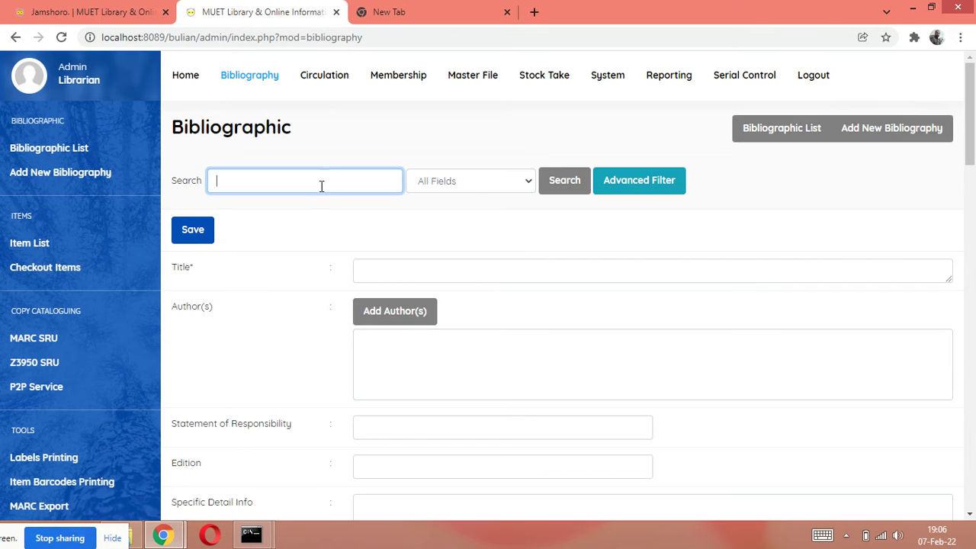
{"action": "left_click", "coordinate": [419, 270]}
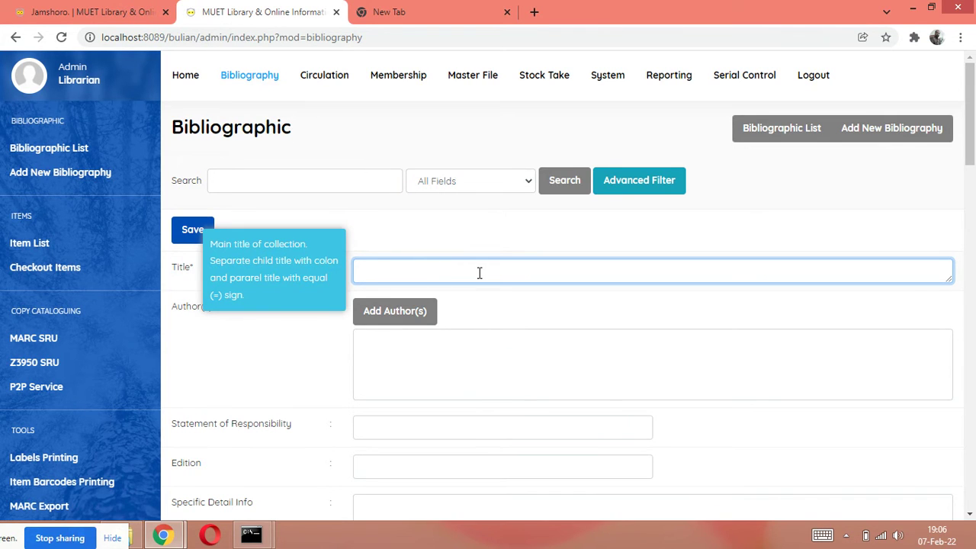
{"action": "type", "text": "Introduction to Computers"}
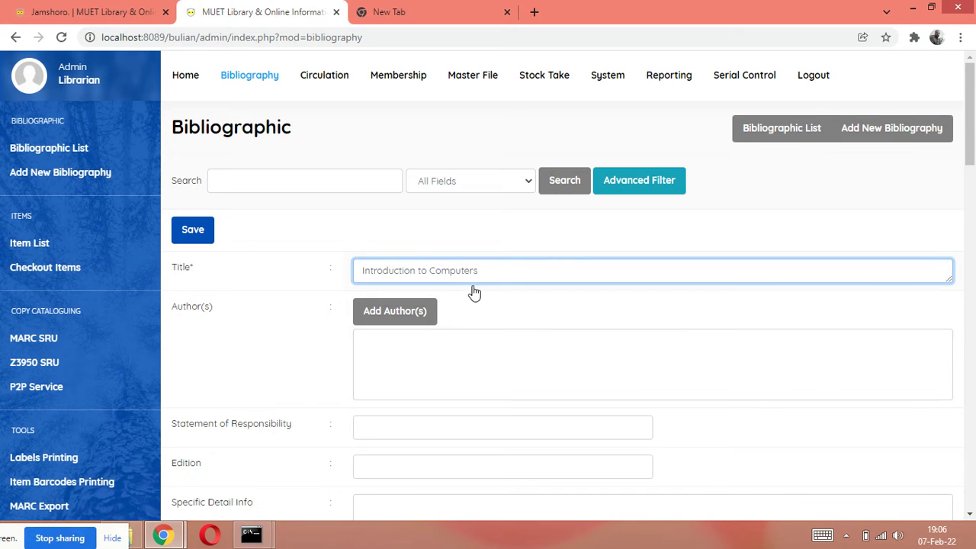
Add "Norton, Peter" to the record as a personal-name primary author and close the author dialog
{"action": "left_click", "coordinate": [396, 319]}
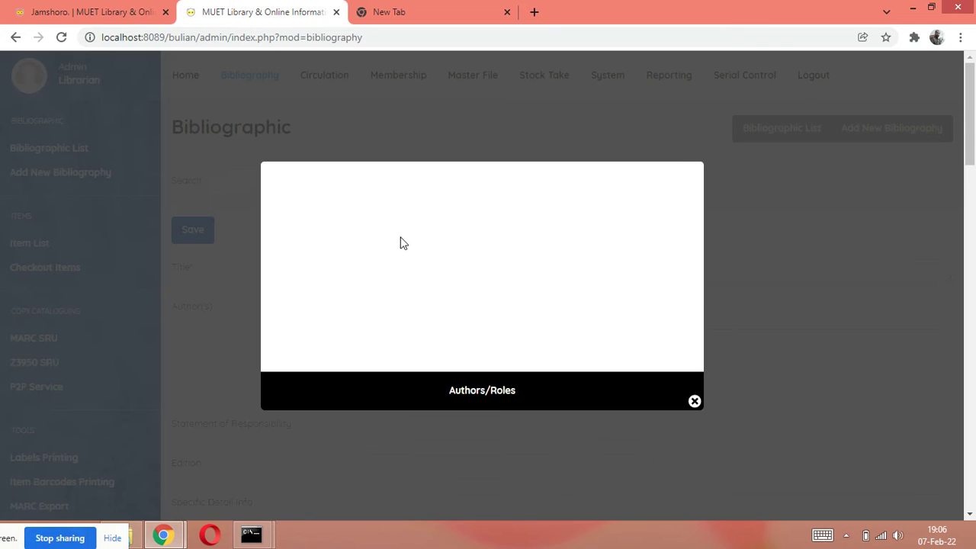
{"action": "left_click", "coordinate": [371, 218]}
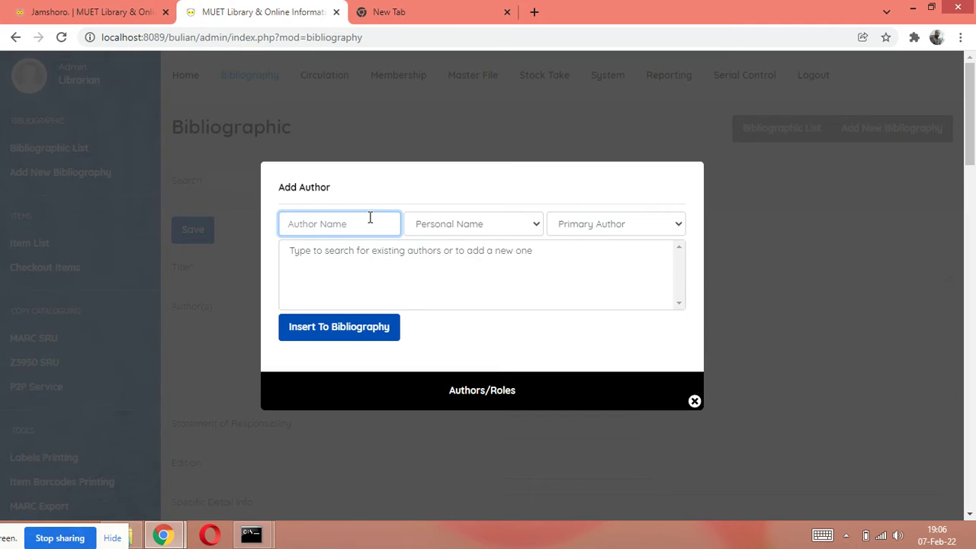
{"action": "type", "text": "Norton"}
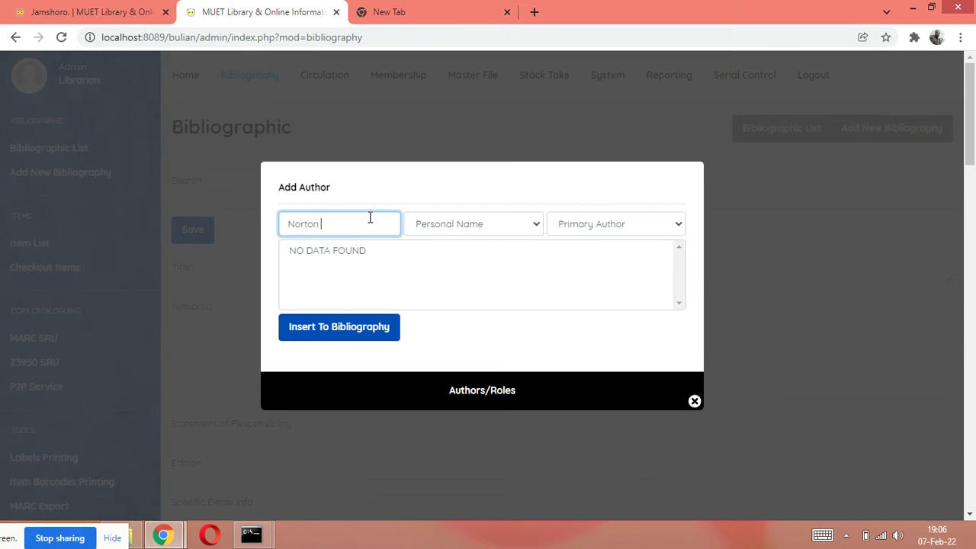
{"action": "type", "text": "ter"}
{"action": "type", "text": ","}
{"action": "left_click", "coordinate": [344, 334]}
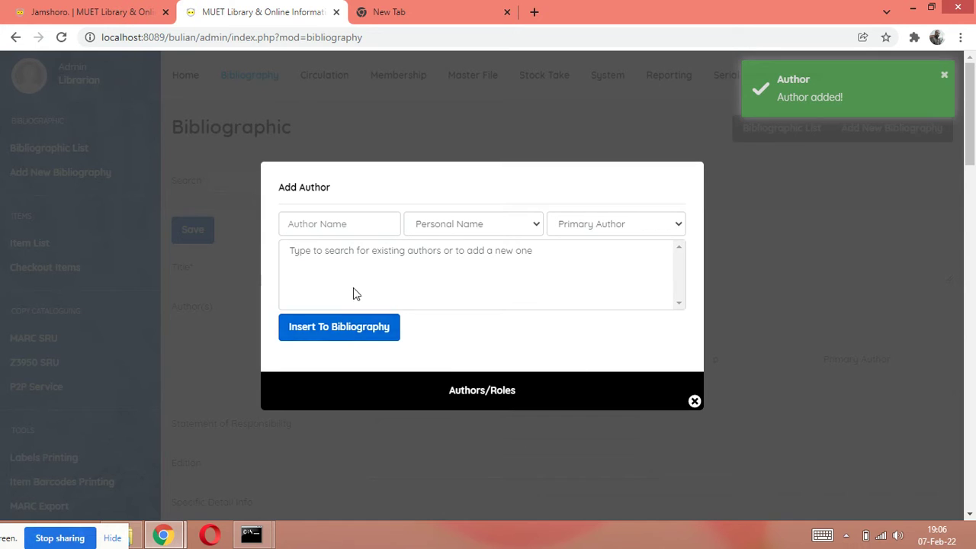
{"action": "left_click", "coordinate": [695, 402]}
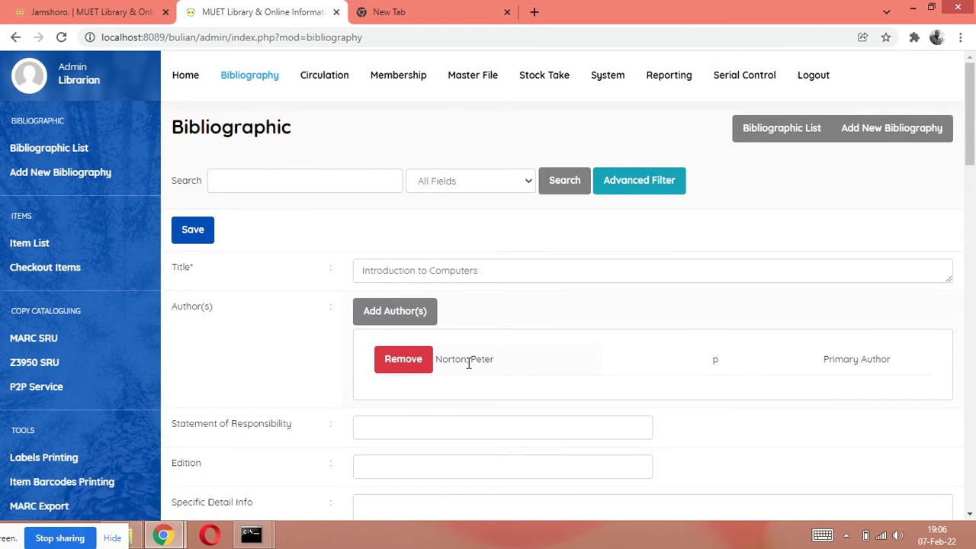
Fill in the statement of responsibility as "Peter Norton" and the edition as "3rd ed.", with GMD set to Text
{"action": "scroll", "coordinate": [523, 395], "scroll_direction": "down", "scroll_amount": 1}
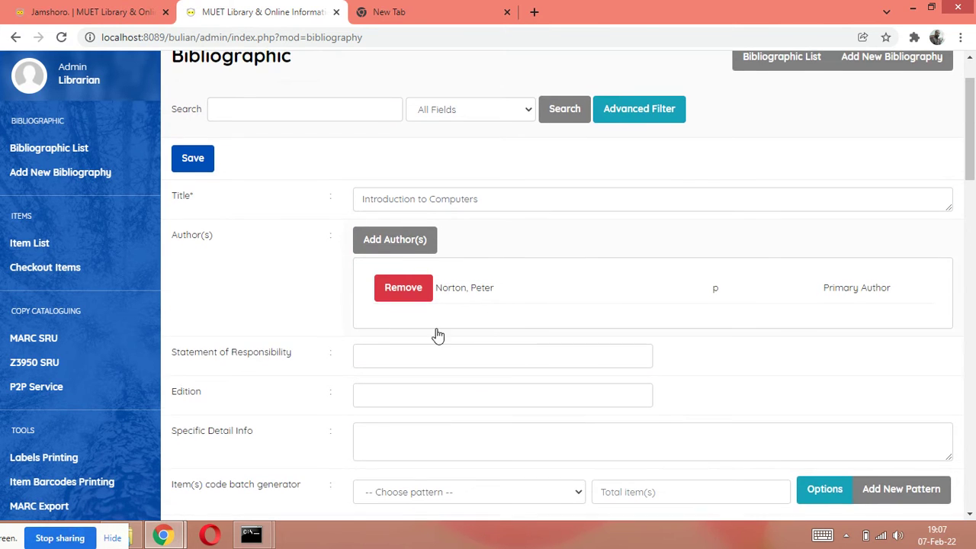
{"action": "left_click", "coordinate": [412, 353]}
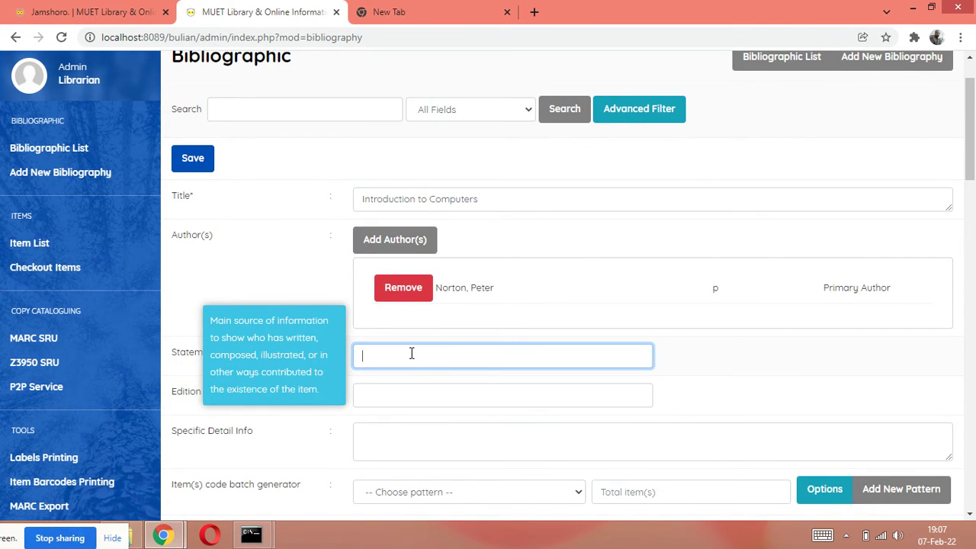
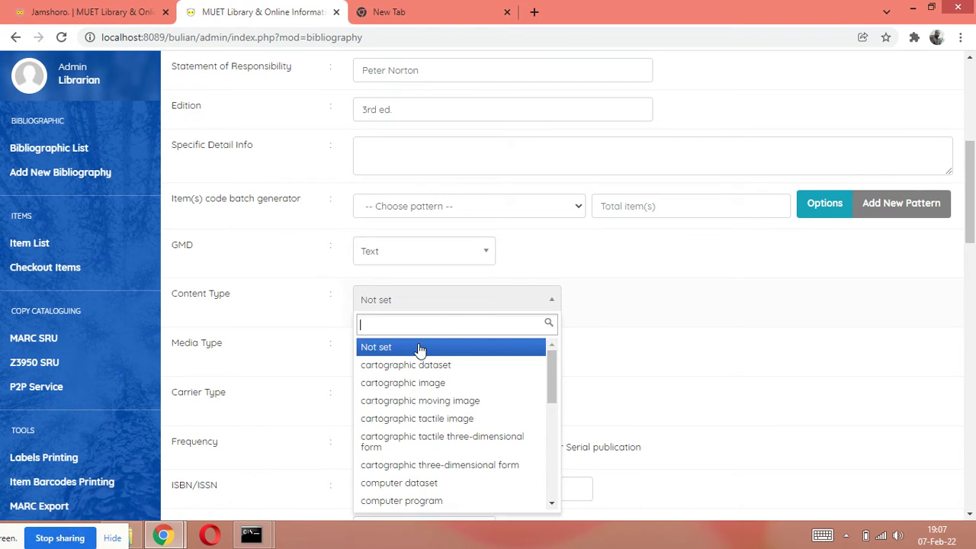
{"action": "left_click", "coordinate": [408, 257]}
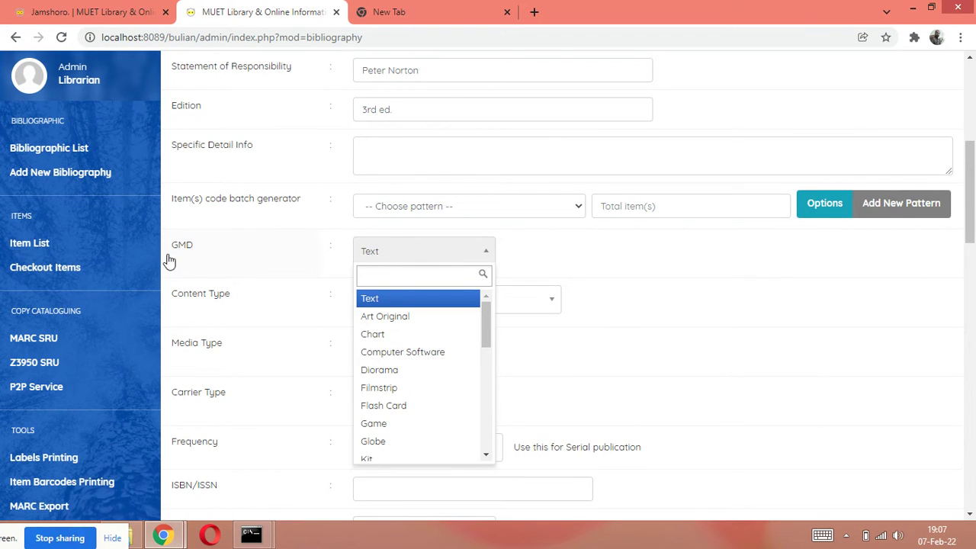
{"action": "left_click", "coordinate": [375, 299]}
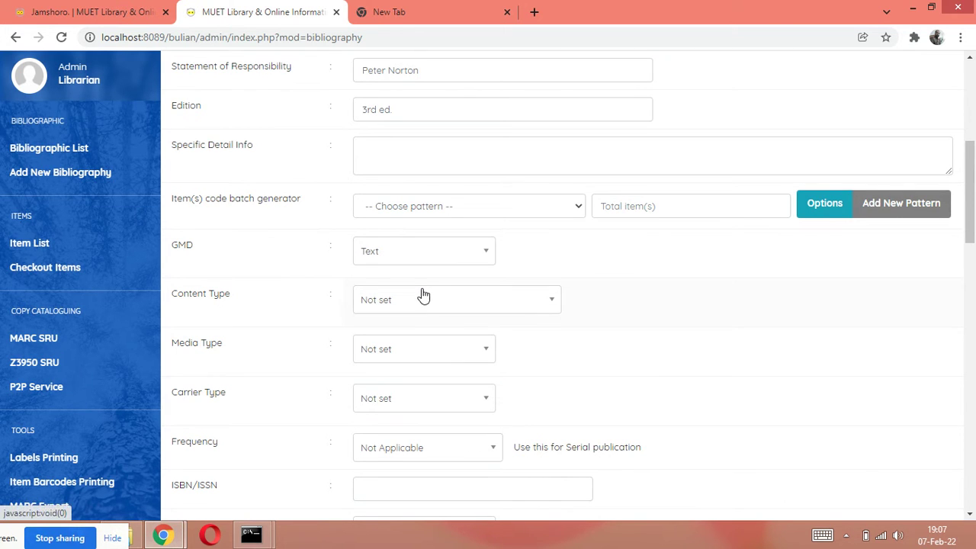
{"action": "scroll", "coordinate": [461, 312], "scroll_direction": "down", "scroll_amount": 2}
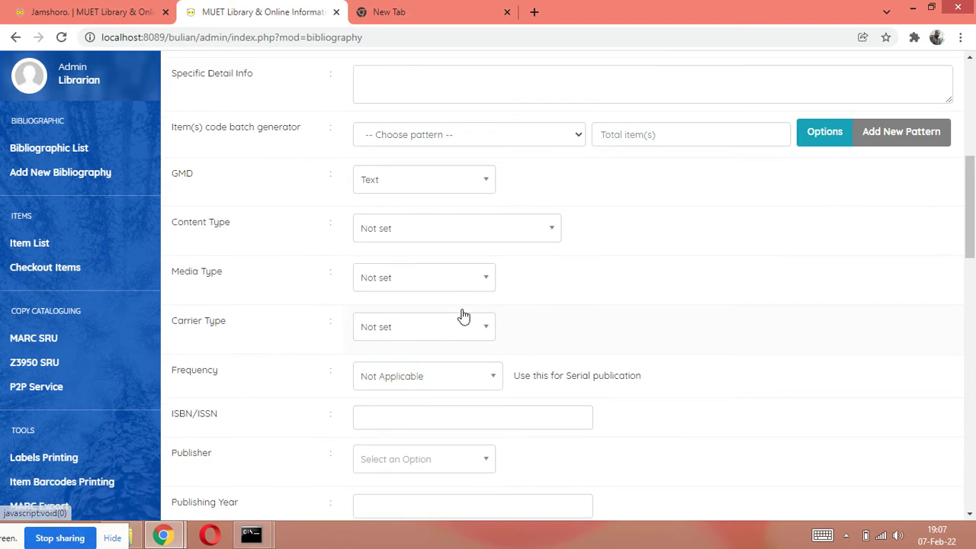
{"action": "left_click", "coordinate": [435, 351]}
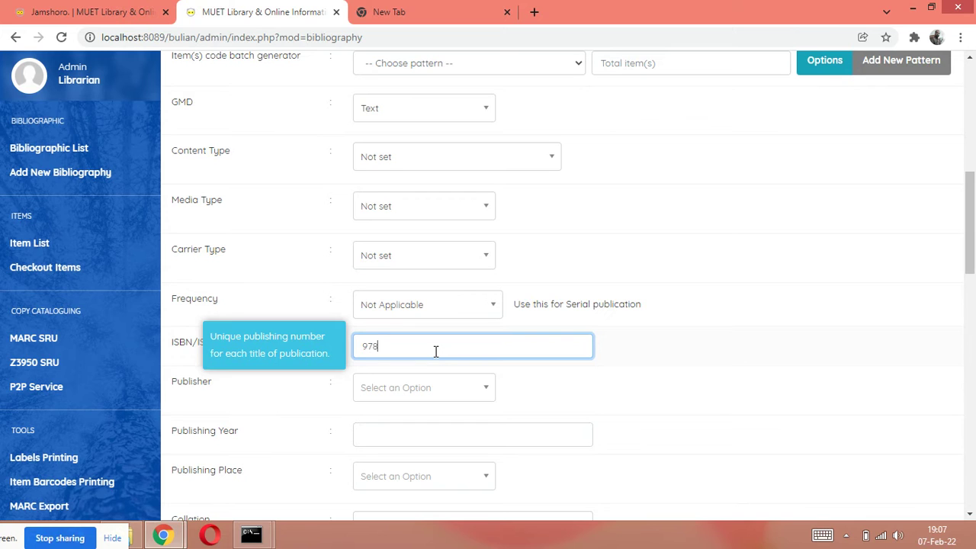
{"action": "type", "text": "9786566553636"}
Try to enter "McGrw-Hill," as the record's publisher
{"action": "left_click", "coordinate": [450, 389]}
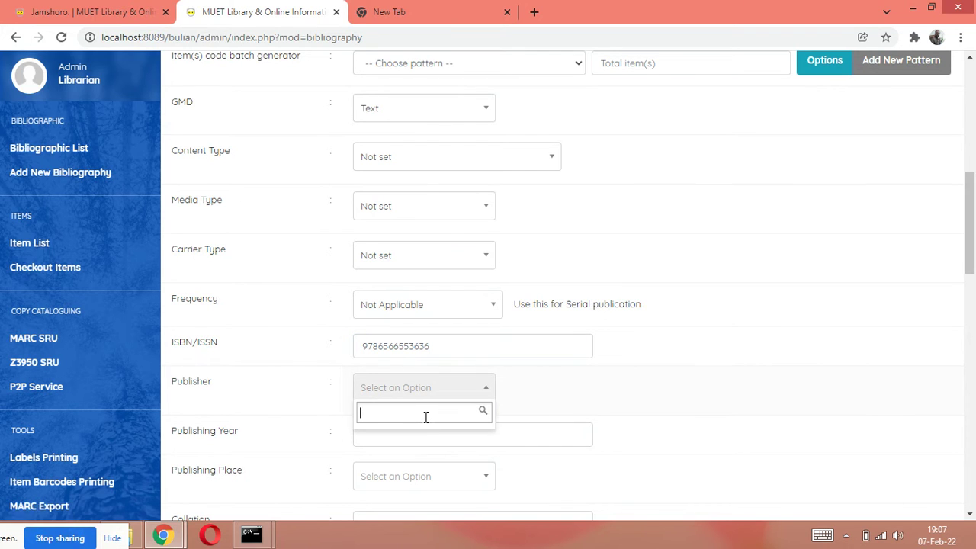
{"action": "type", "text": "McGrw-"}
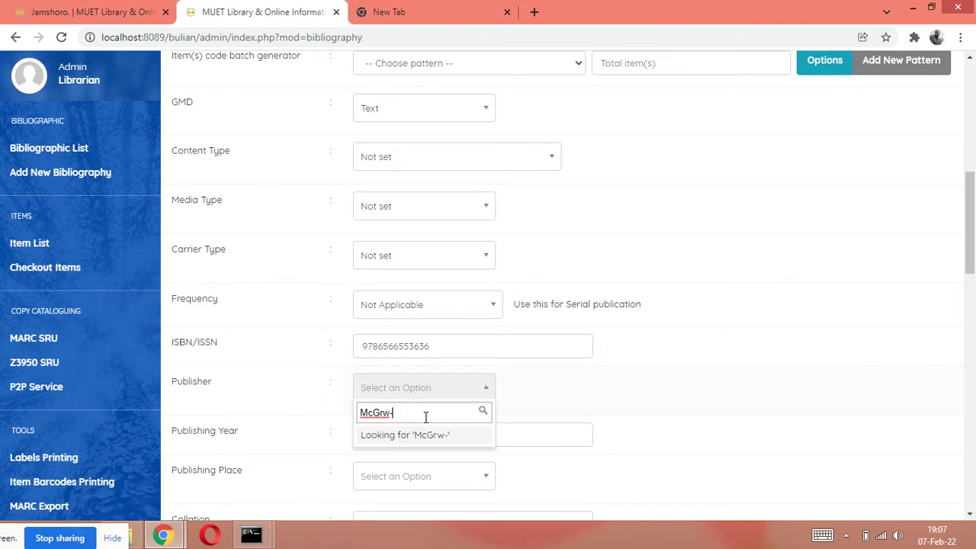
{"action": "type", "text": "Hill,"}
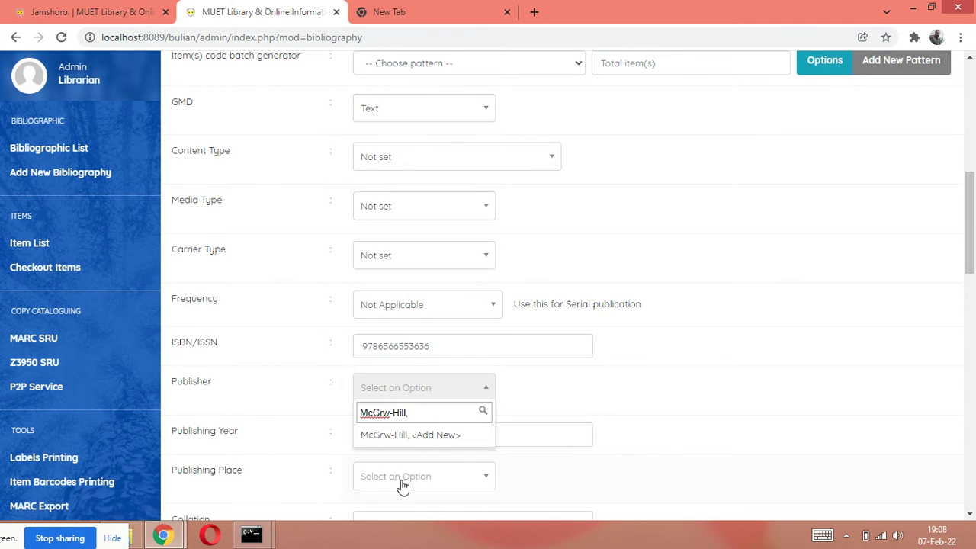
Add "London :" as a new publishing place and enter the collation "xii, 433 p. : ill. ; 25 cm."
{"action": "left_click", "coordinate": [410, 480]}
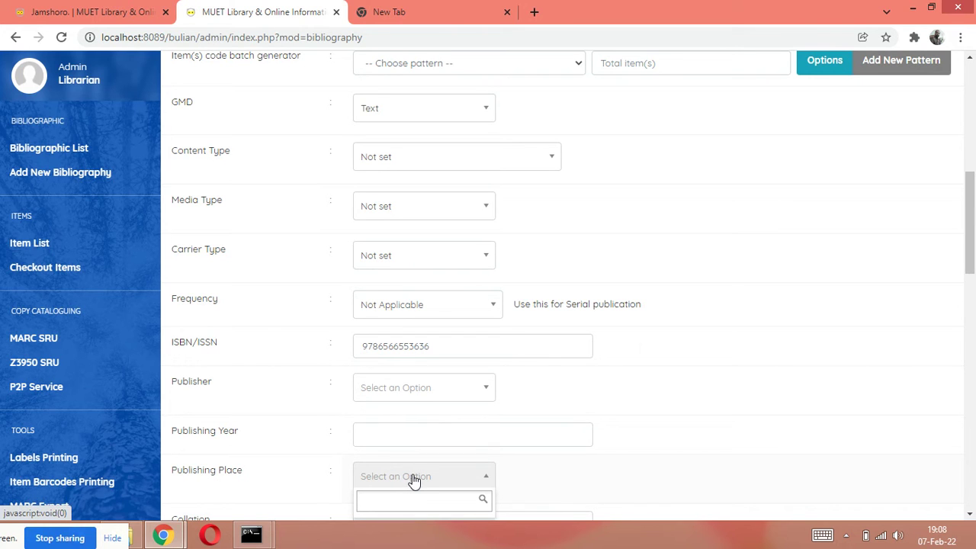
{"action": "type", "text": "Lon"}
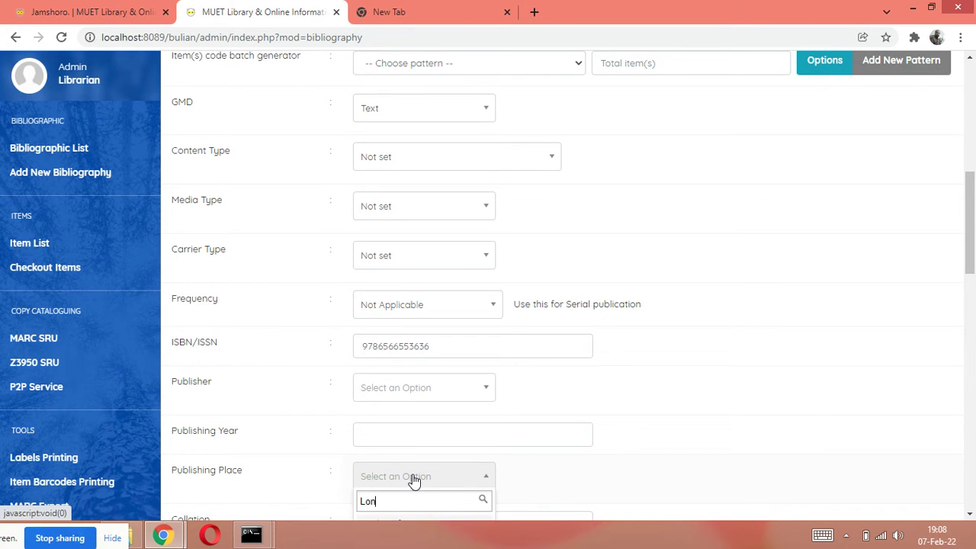
{"action": "type", "text": "don"}
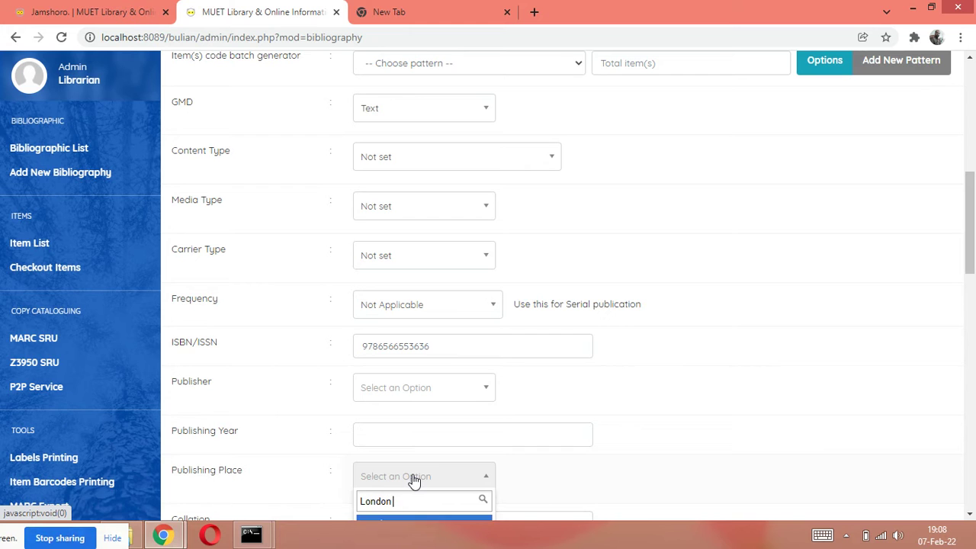
{"action": "scroll", "coordinate": [437, 473], "scroll_direction": "down", "scroll_amount": 2}
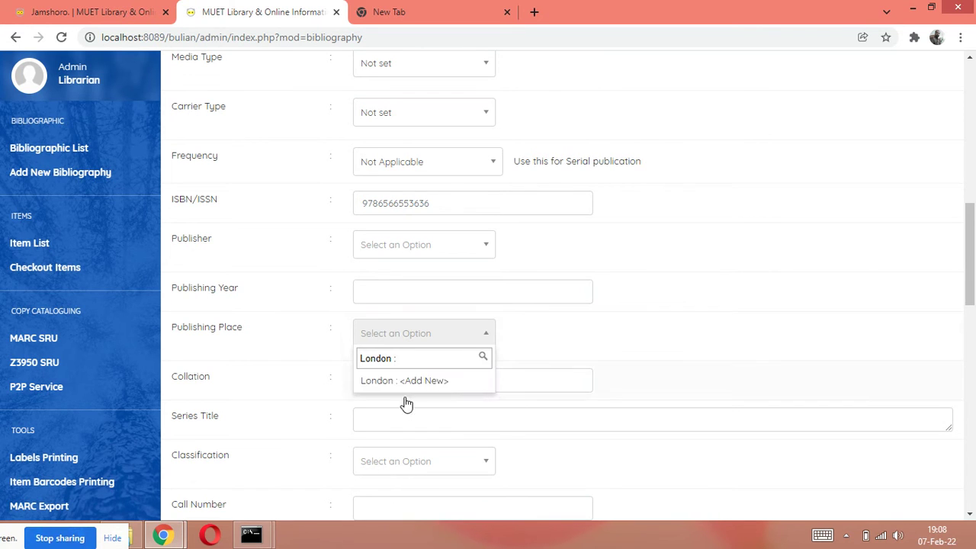
{"action": "left_click", "coordinate": [406, 380]}
{"action": "left_click", "coordinate": [493, 377]}
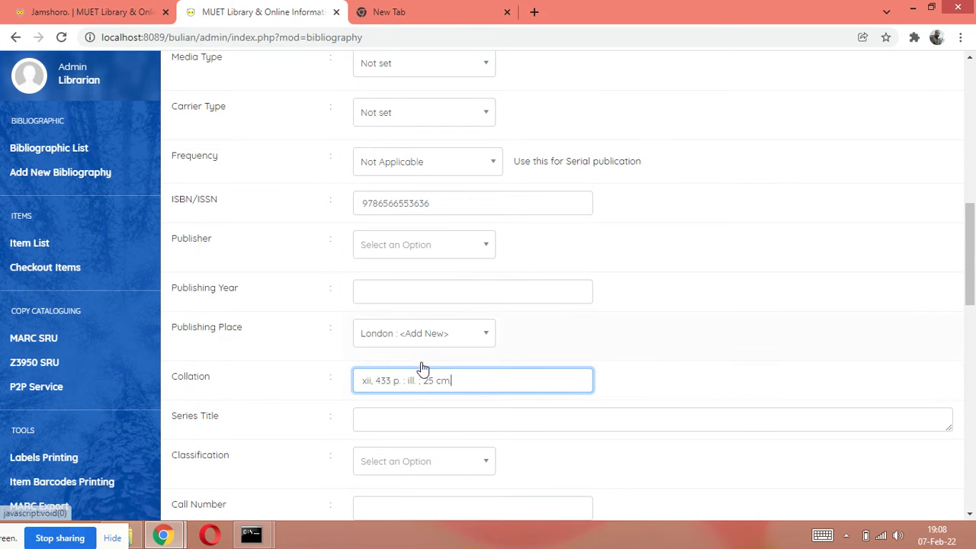
Add "004" as a new classification for the record and set the call number to "004 NOR"
{"action": "scroll", "coordinate": [427, 397], "scroll_direction": "down", "scroll_amount": 2}
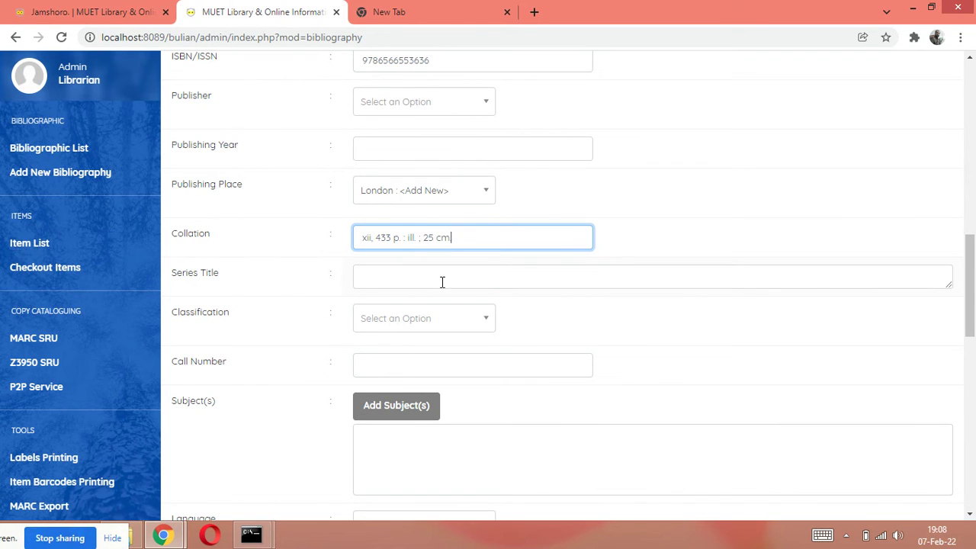
{"action": "left_click", "coordinate": [463, 321]}
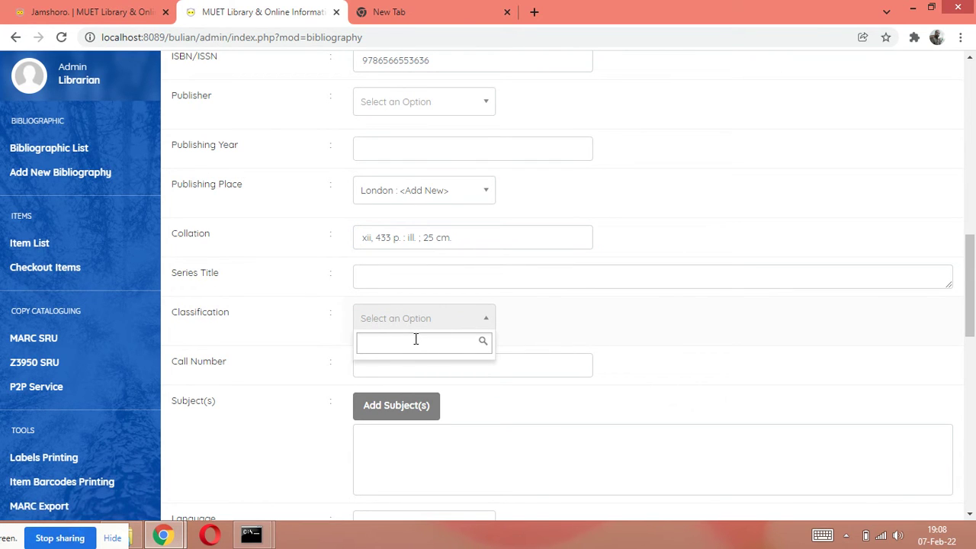
{"action": "type", "text": "004"}
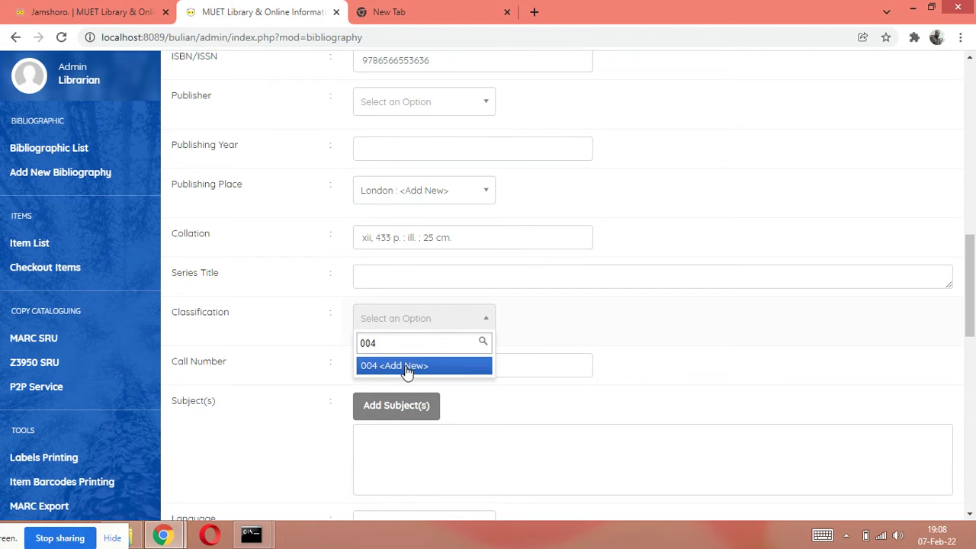
{"action": "left_click", "coordinate": [406, 369]}
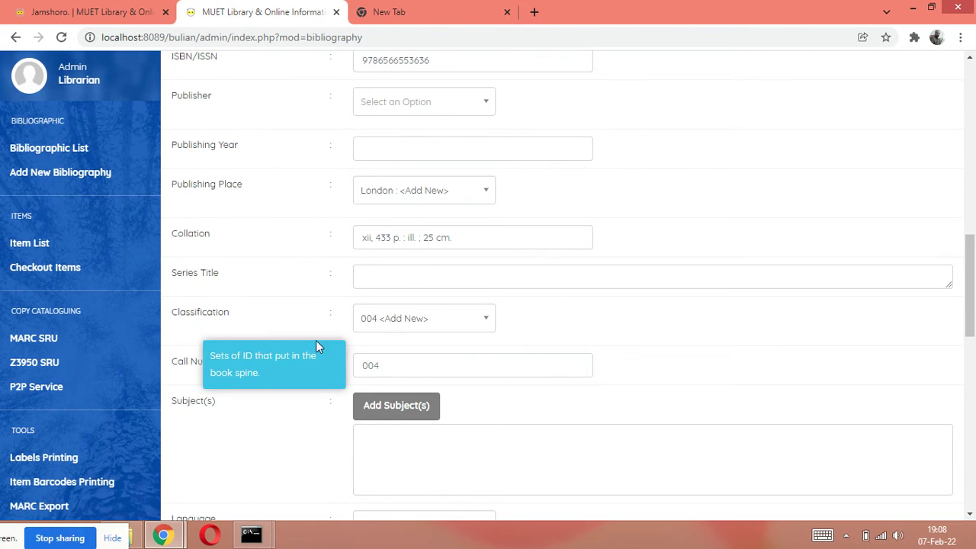
{"action": "scroll", "coordinate": [388, 328], "scroll_direction": "down", "scroll_amount": 2}
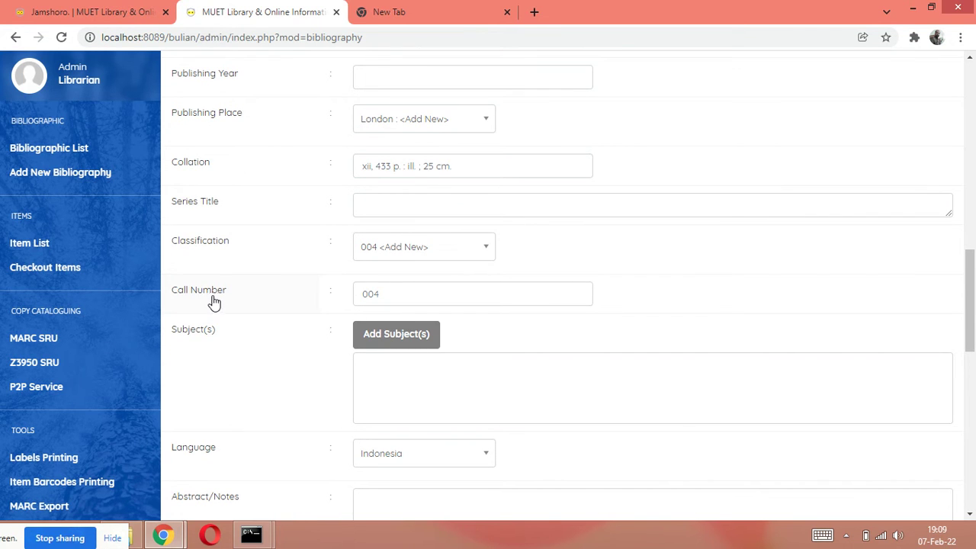
{"action": "left_click", "coordinate": [397, 291]}
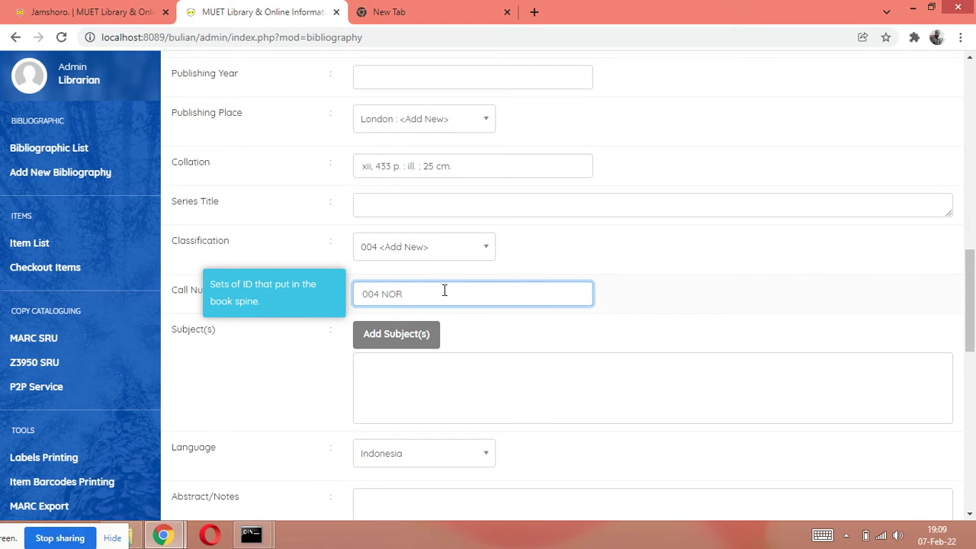
Add "Computers" as a primary topic subject to the bibliography record
{"action": "scroll", "coordinate": [381, 313], "scroll_direction": "down", "scroll_amount": 1}
{"action": "left_click", "coordinate": [427, 262]}
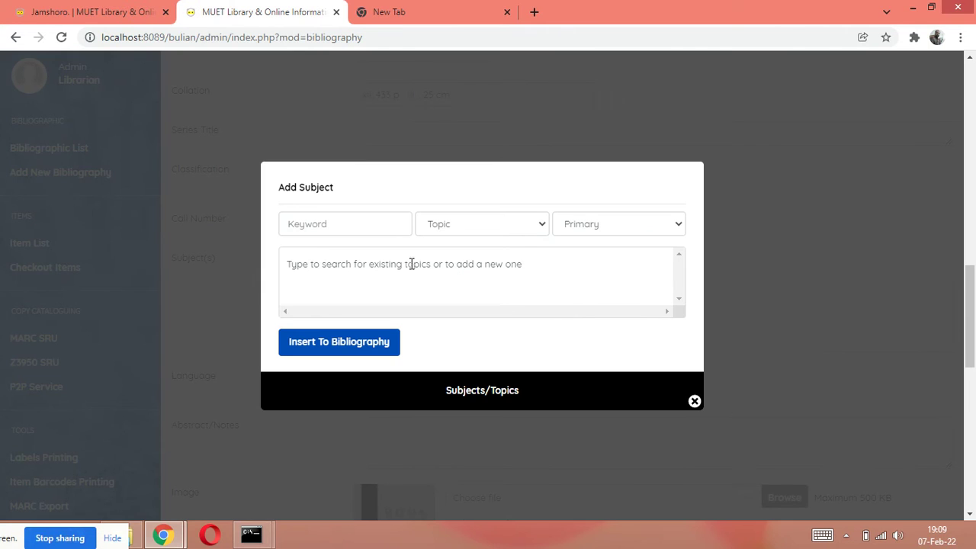
{"action": "left_click", "coordinate": [381, 224]}
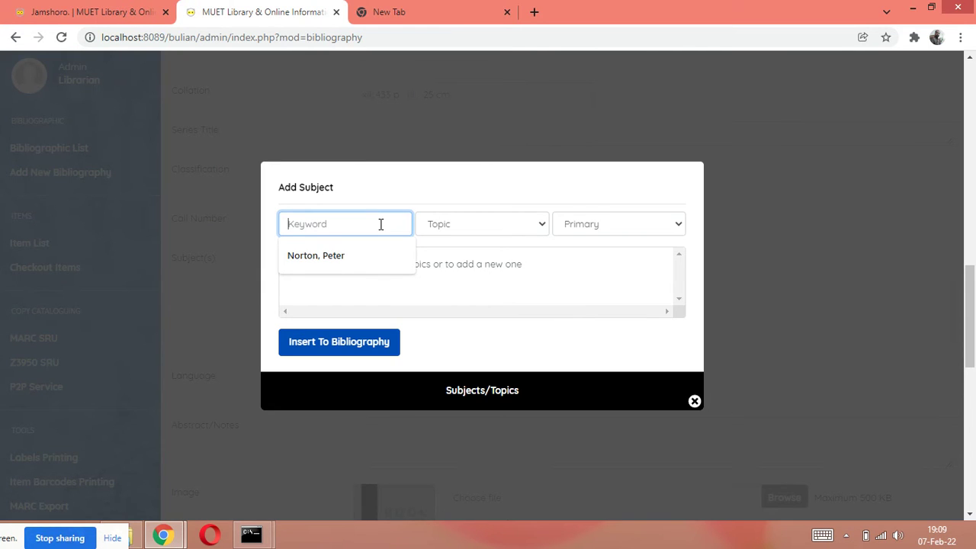
{"action": "type", "text": "Computer"}
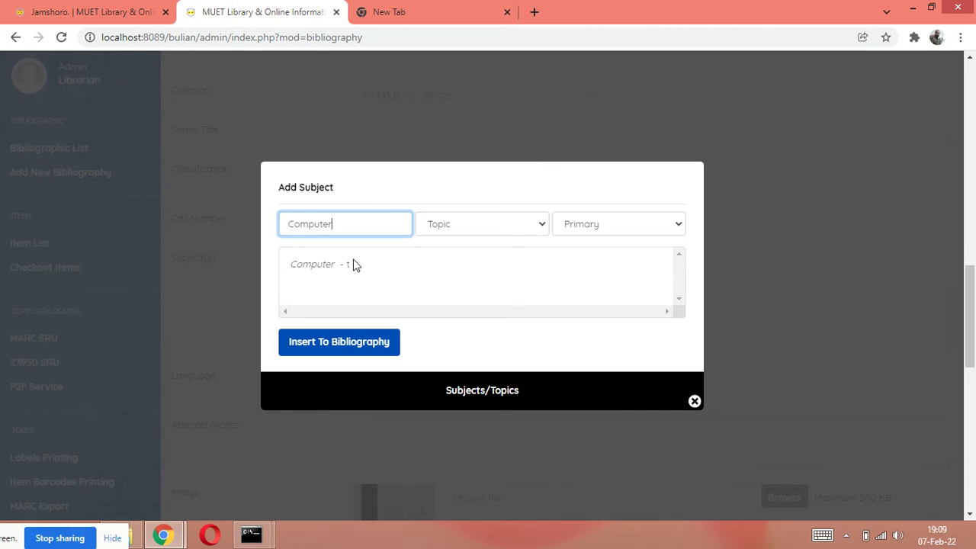
{"action": "left_click", "coordinate": [353, 264]}
{"action": "left_click", "coordinate": [333, 348]}
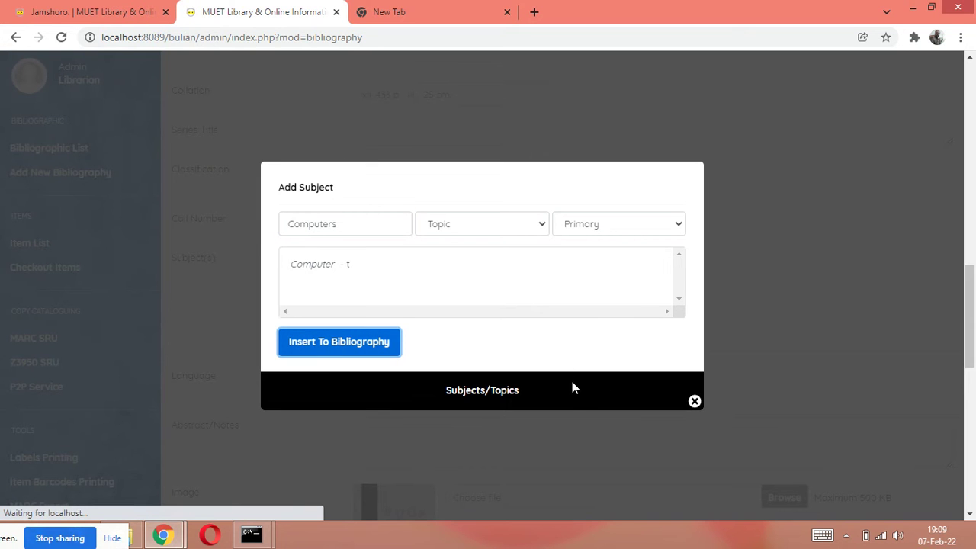
{"action": "left_click", "coordinate": [695, 403]}
Try to insert the primary topic subject "Computers" into the record a second time
{"action": "scroll", "coordinate": [475, 373], "scroll_direction": "down", "scroll_amount": 1}
{"action": "scroll", "coordinate": [475, 373], "scroll_direction": "down", "scroll_amount": 1}
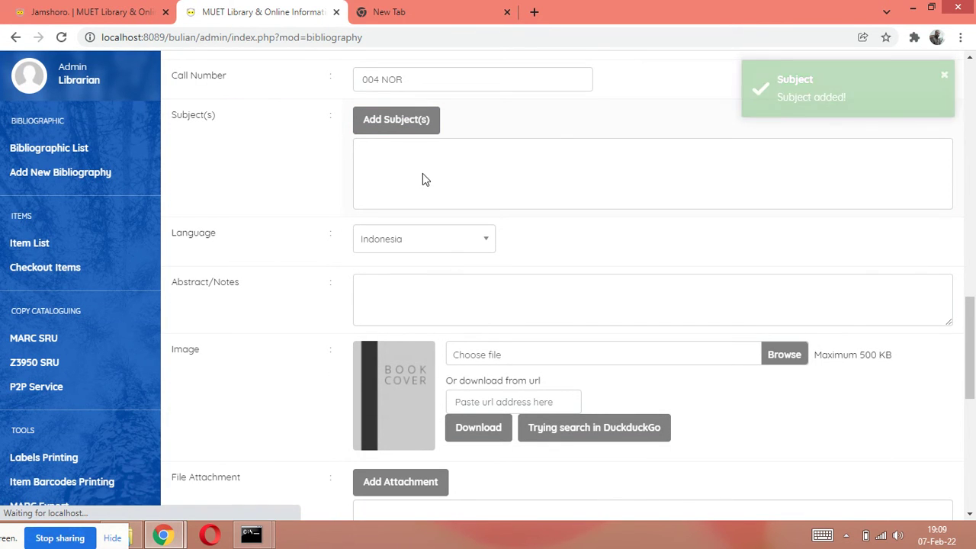
{"action": "left_click", "coordinate": [399, 130]}
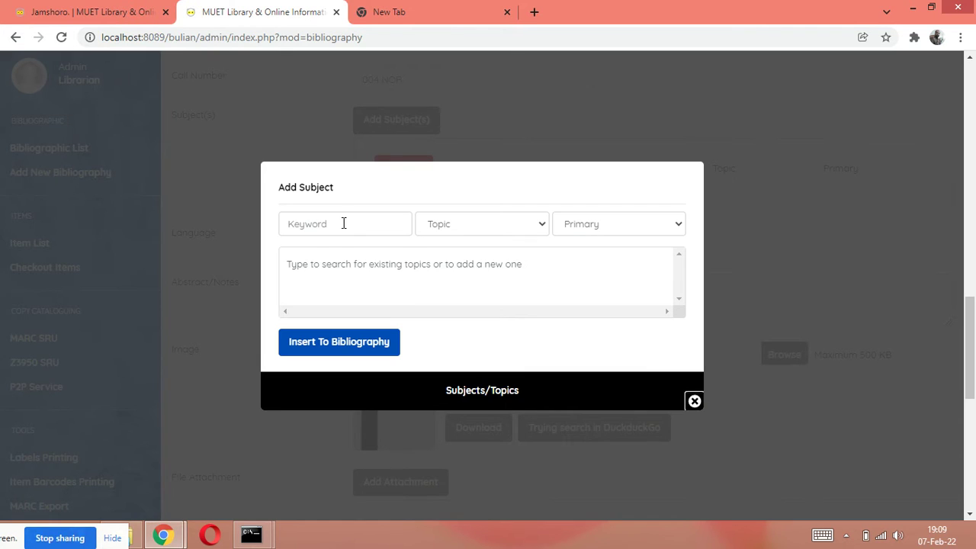
{"action": "left_click", "coordinate": [344, 224]}
{"action": "left_click", "coordinate": [343, 281]}
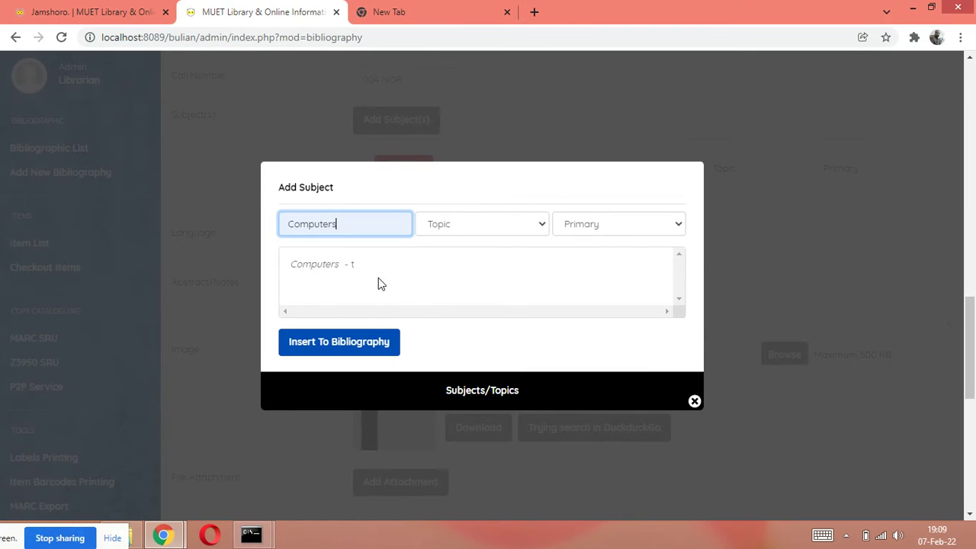
{"action": "left_click", "coordinate": [364, 344]}
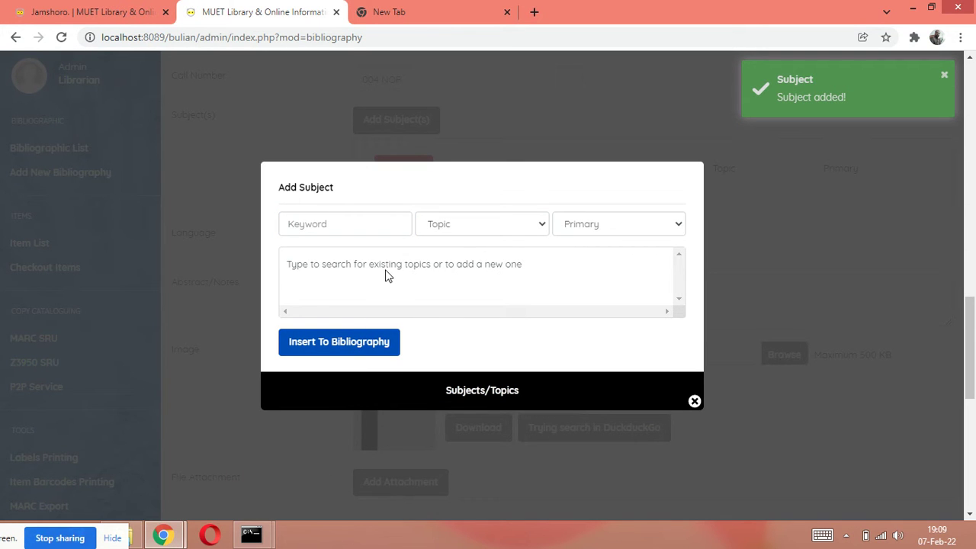
{"action": "left_click", "coordinate": [695, 402]}
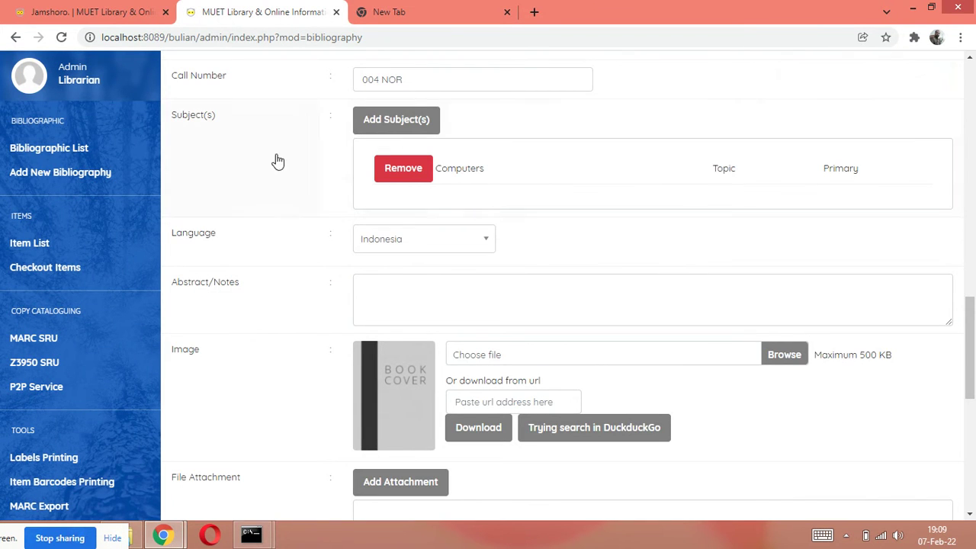
Set the record's language to English and enter "Includes references and index." as its abstract/notes
{"action": "left_click", "coordinate": [472, 245]}
{"action": "left_click", "coordinate": [406, 304]}
{"action": "left_click", "coordinate": [438, 300]}
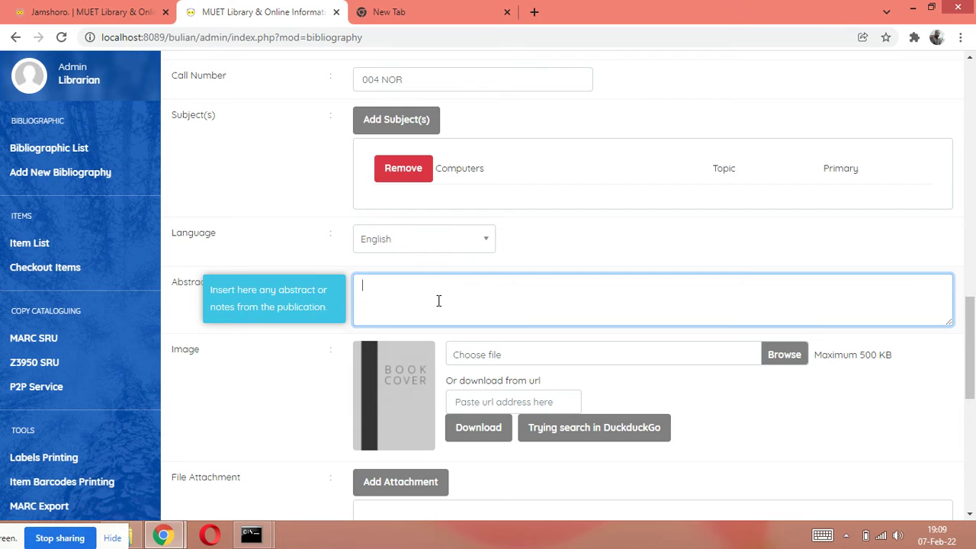
{"action": "type", "text": "Includes references and index."}
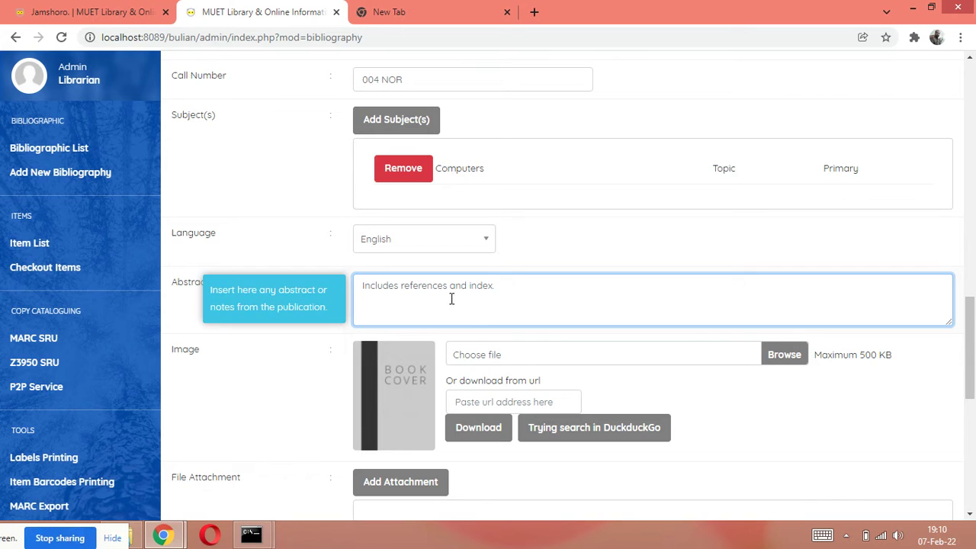
Review the image, file attachment, related data, OPAC visibility, homepage promotion and label options of the record
{"action": "scroll", "coordinate": [458, 358], "scroll_direction": "down", "scroll_amount": 1}
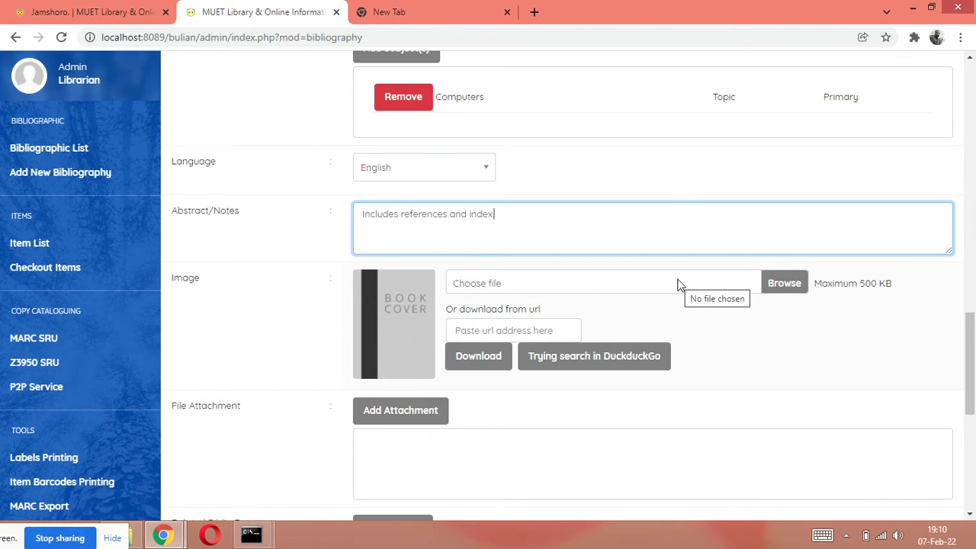
{"action": "scroll", "coordinate": [678, 284], "scroll_direction": "down", "scroll_amount": 2}
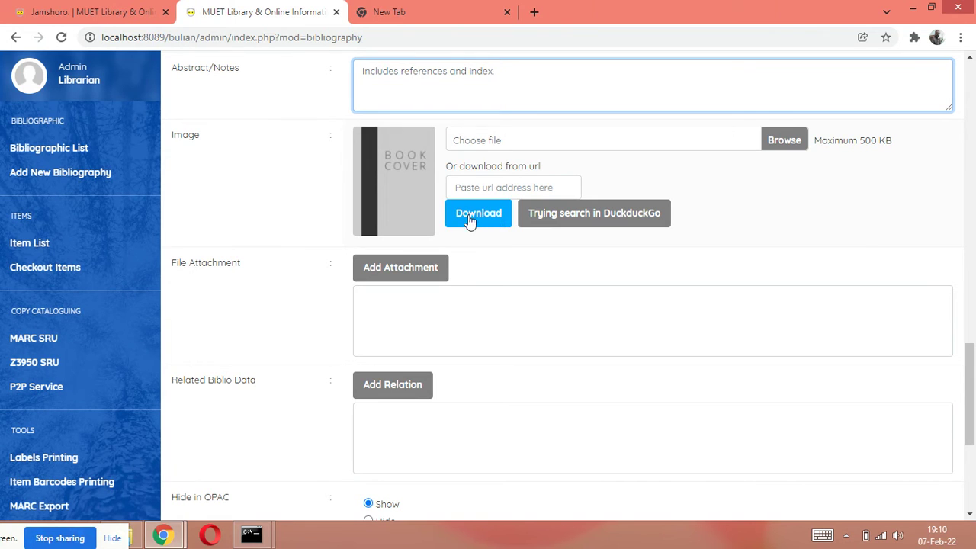
{"action": "scroll", "coordinate": [435, 335], "scroll_direction": "down", "scroll_amount": 1}
{"action": "scroll", "coordinate": [434, 336], "scroll_direction": "down", "scroll_amount": 2}
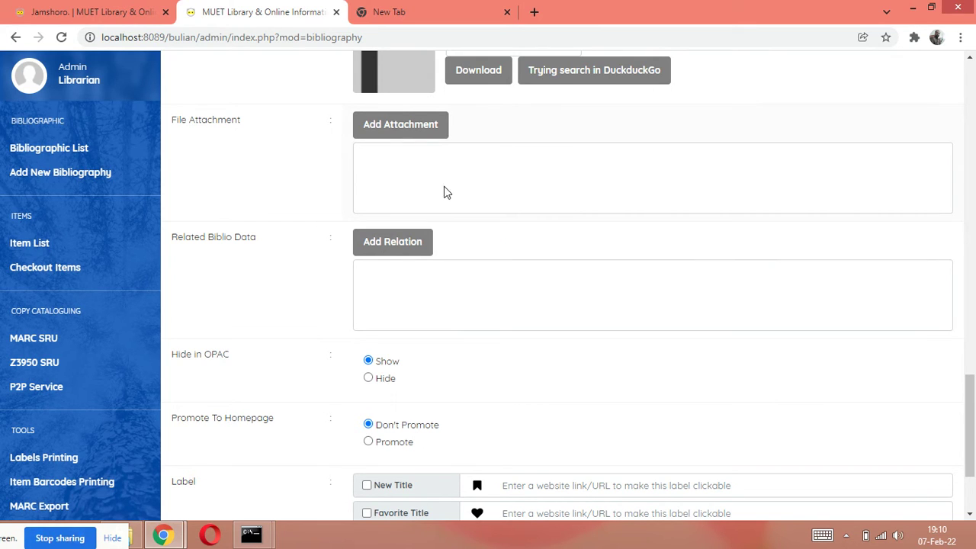
{"action": "scroll", "coordinate": [436, 305], "scroll_direction": "down", "scroll_amount": 1}
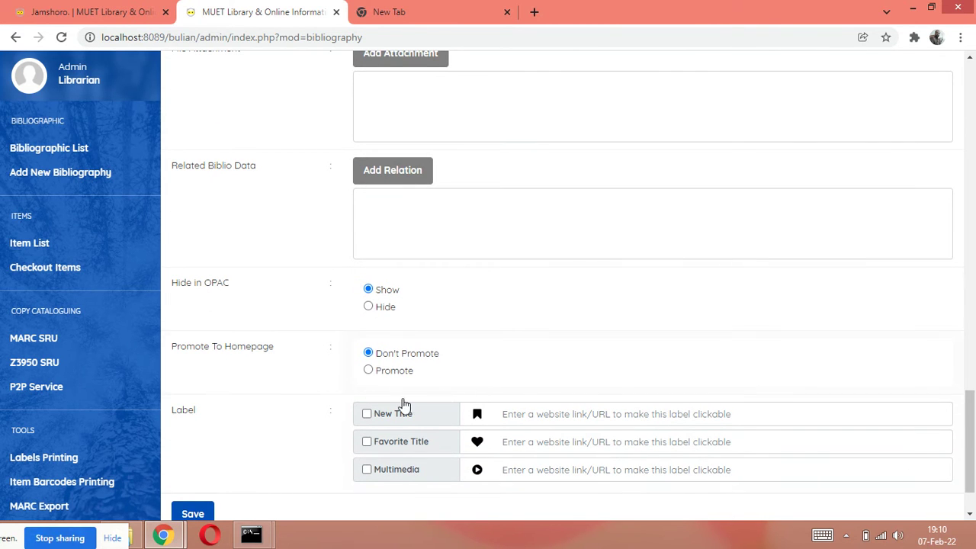
{"action": "scroll", "coordinate": [389, 453], "scroll_direction": "down", "scroll_amount": 1}
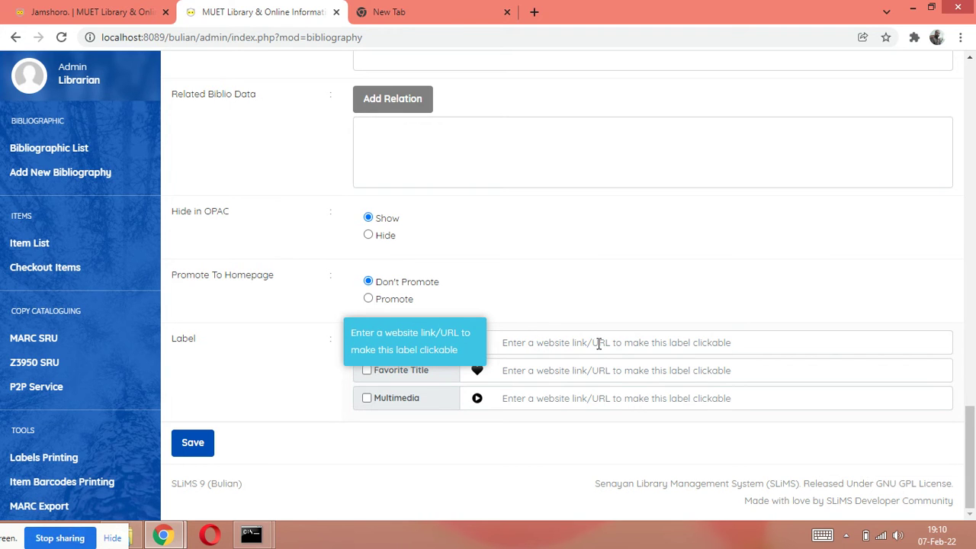
{"action": "left_click", "coordinate": [746, 342]}
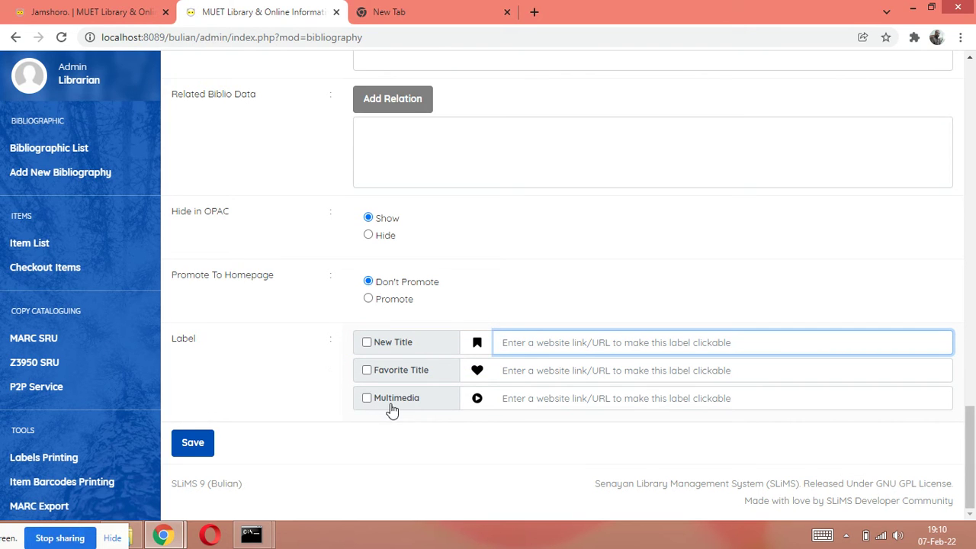
Check the entered details once more and save the new bibliography record
{"action": "scroll", "coordinate": [496, 371], "scroll_direction": "up", "scroll_amount": 10}
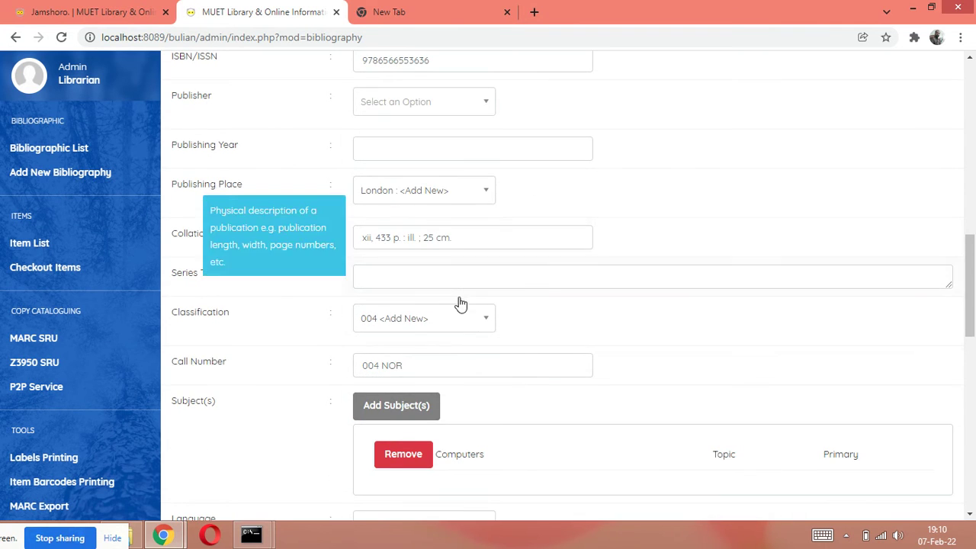
{"action": "scroll", "coordinate": [459, 297], "scroll_direction": "down", "scroll_amount": 10}
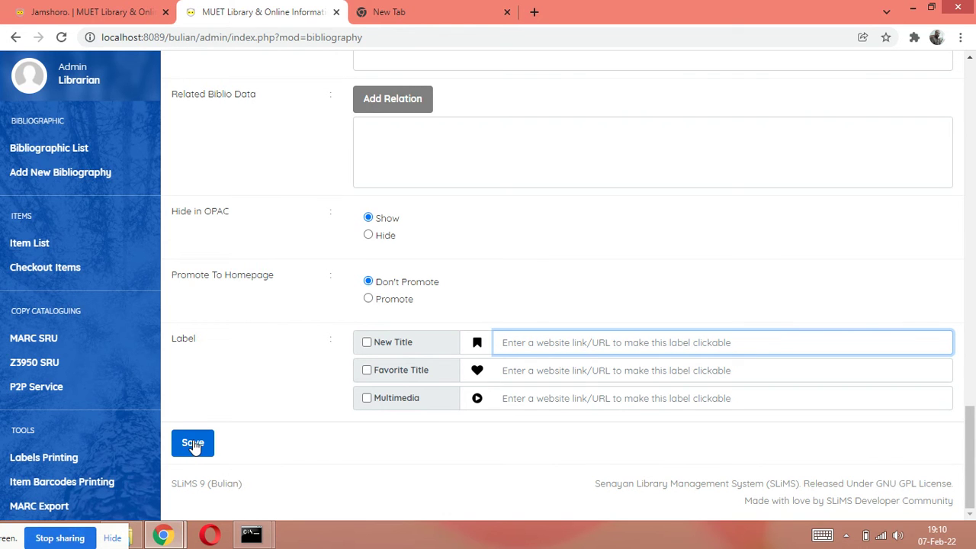
{"action": "left_click", "coordinate": [194, 445]}
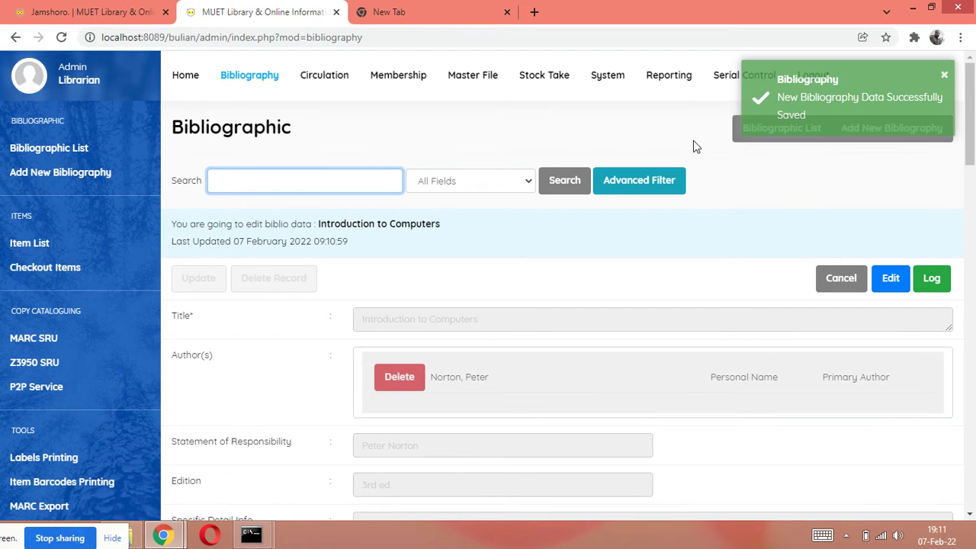
Open the list of existing bibliographic records and select the "Introduction to Computers" entry
{"action": "left_click", "coordinate": [122, 11]}
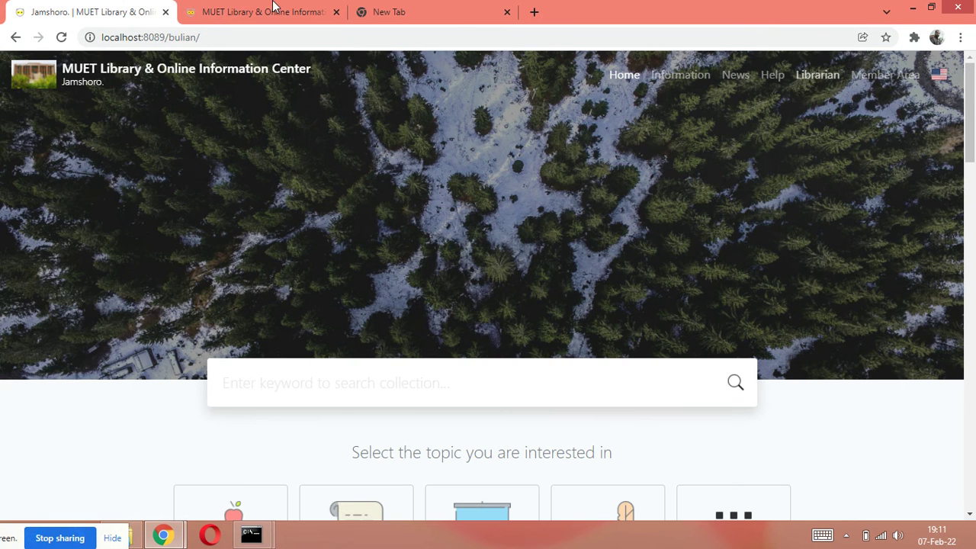
{"action": "key", "text": "ctrl+Tab"}
{"action": "scroll", "coordinate": [322, 187], "scroll_direction": "up", "scroll_amount": 2}
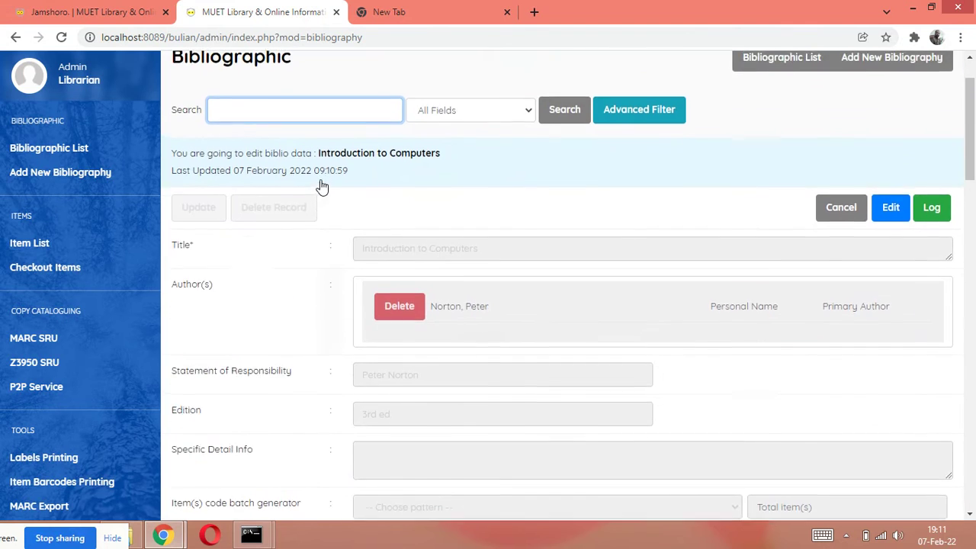
{"action": "scroll", "coordinate": [321, 186], "scroll_direction": "up", "scroll_amount": 1}
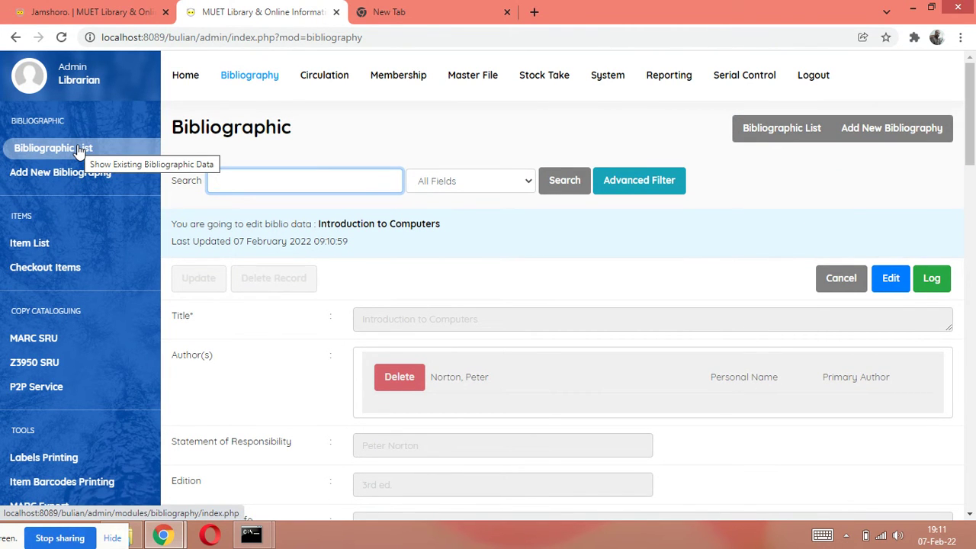
{"action": "left_click", "coordinate": [80, 149]}
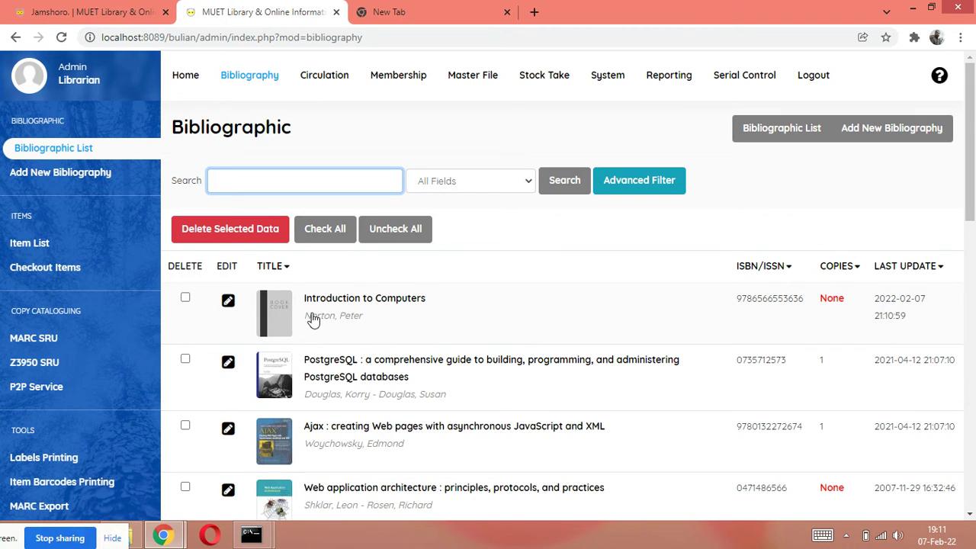
{"action": "left_click", "coordinate": [393, 312]}
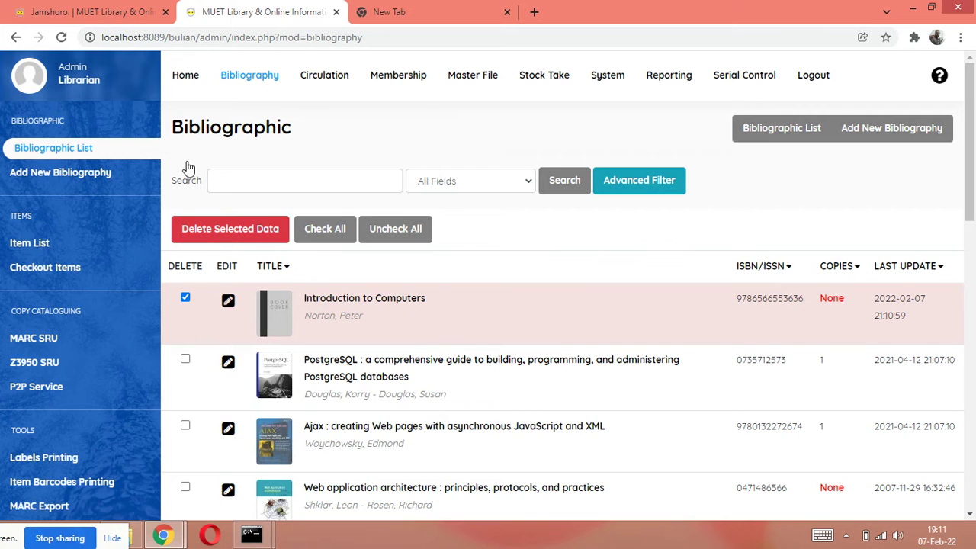
Switch to the library's public catalogue and search all fields for "introduction to computers"
{"action": "left_click", "coordinate": [107, 9]}
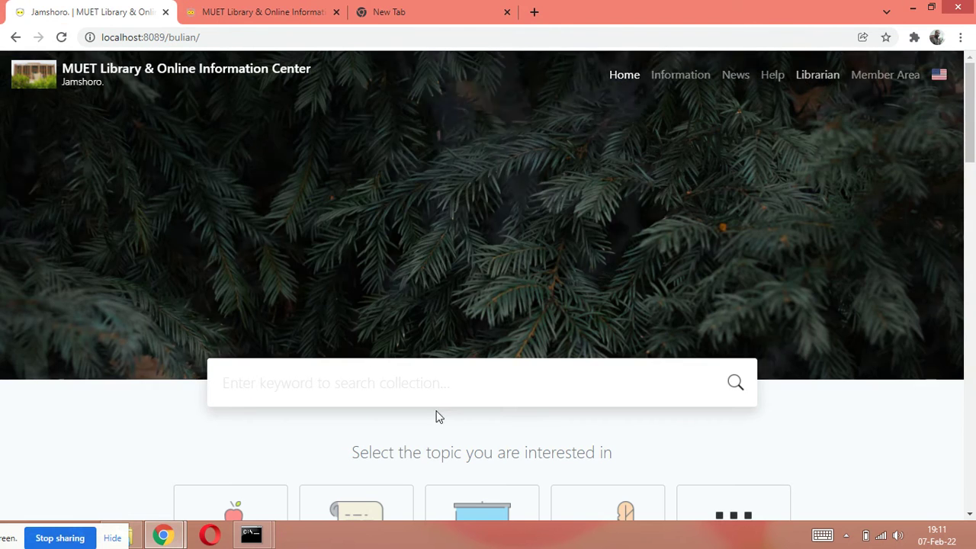
{"action": "left_click", "coordinate": [440, 384]}
{"action": "type", "text": "intro"}
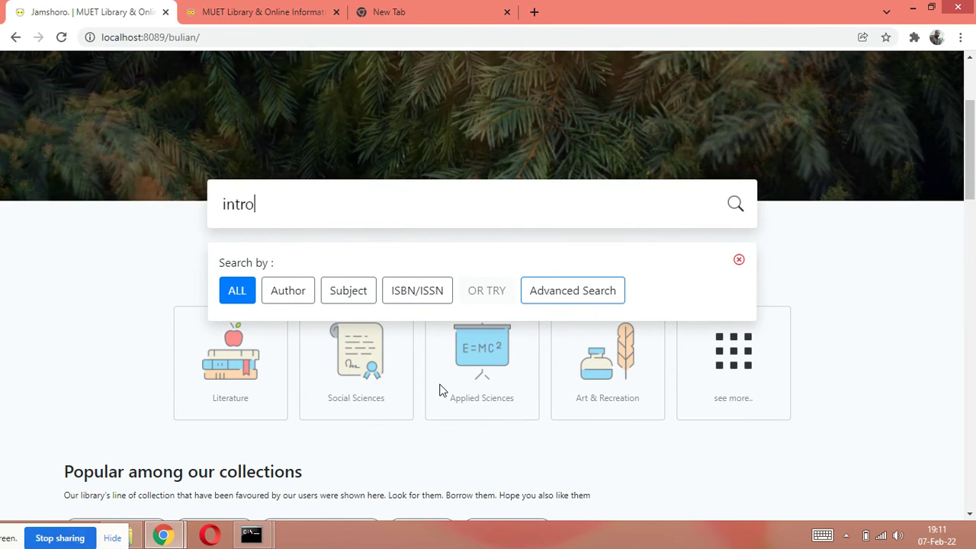
{"action": "type", "text": "duct"}
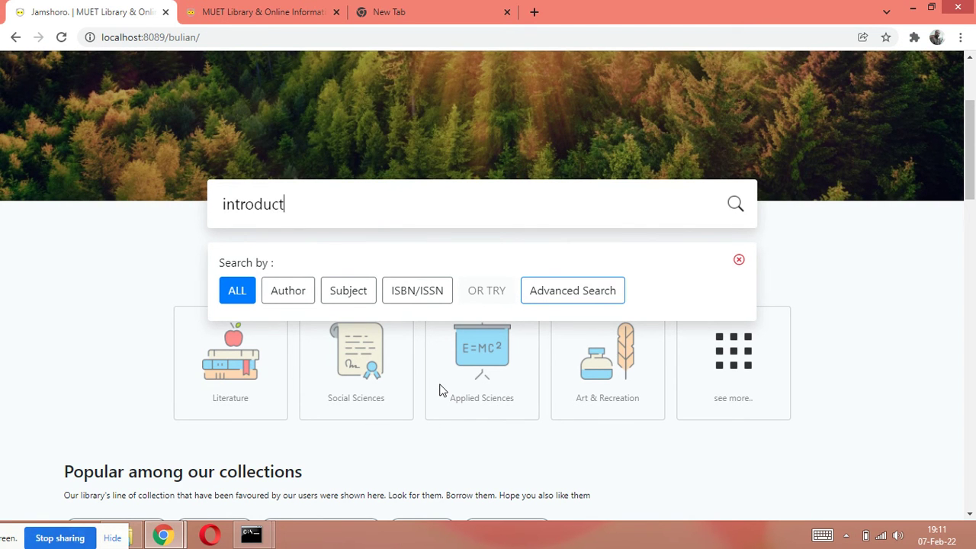
{"action": "type", "text": "ion to computers"}
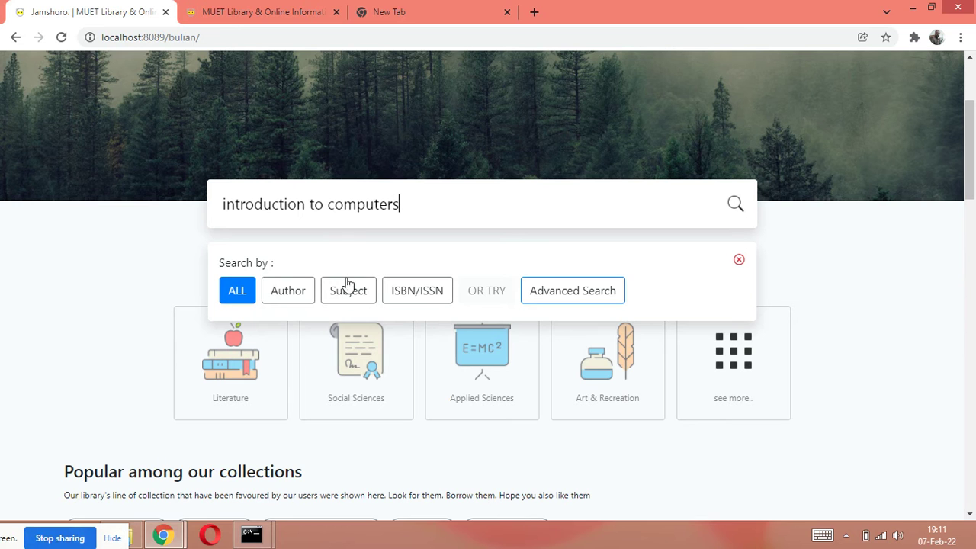
{"action": "left_click", "coordinate": [251, 296]}
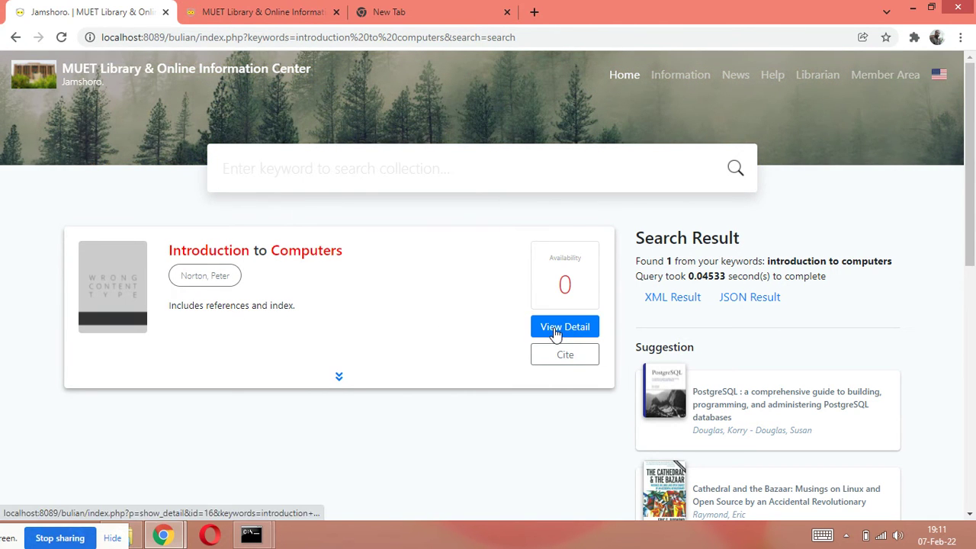
Open the found book's detail page, review its availability and bibliographic details, and return to the search results
{"action": "left_click", "coordinate": [579, 328]}
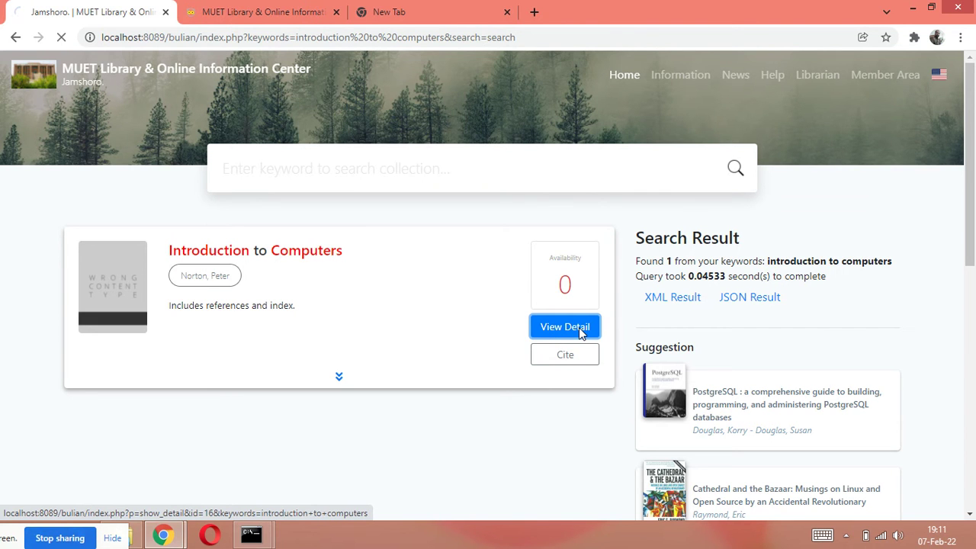
{"action": "scroll", "coordinate": [359, 355], "scroll_direction": "down", "scroll_amount": 3}
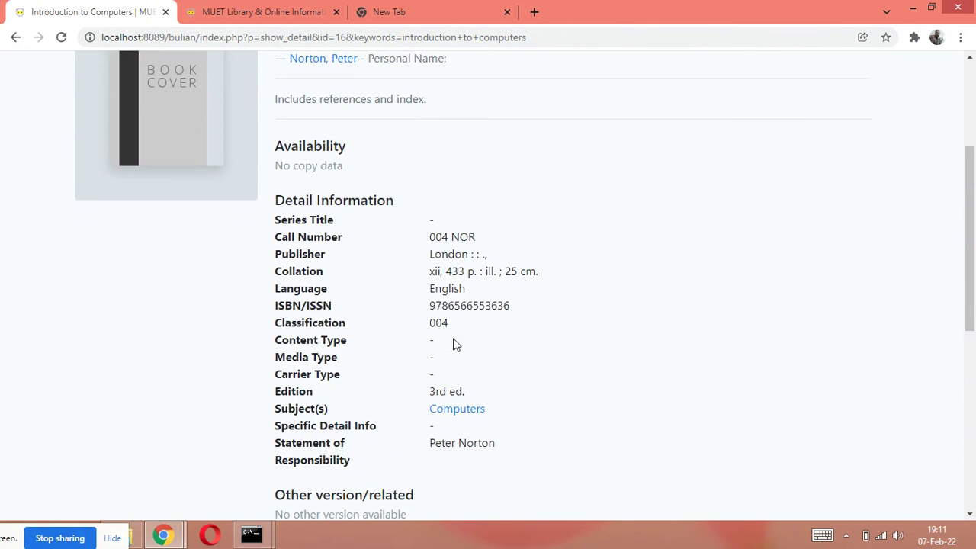
{"action": "scroll", "coordinate": [378, 323], "scroll_direction": "up", "scroll_amount": 1}
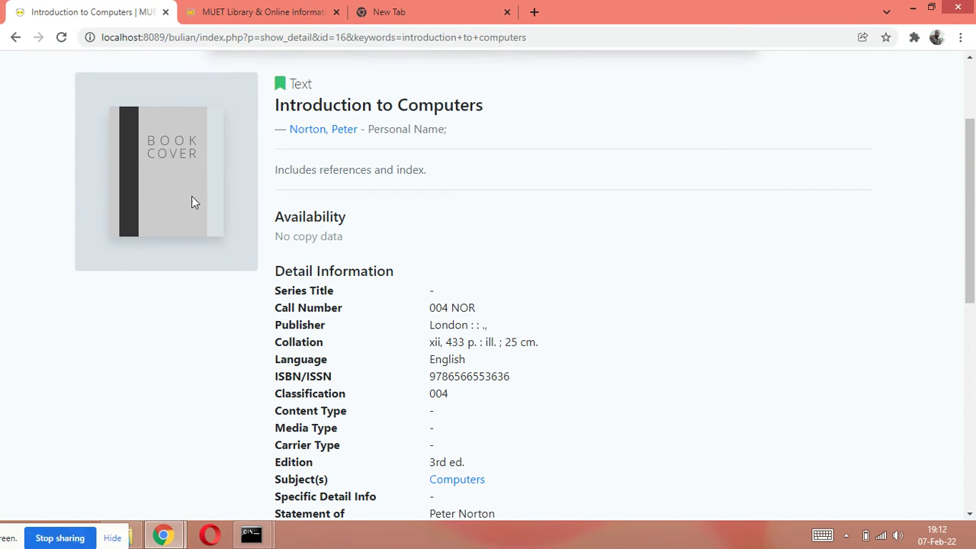
{"action": "scroll", "coordinate": [233, 214], "scroll_direction": "up", "scroll_amount": 1}
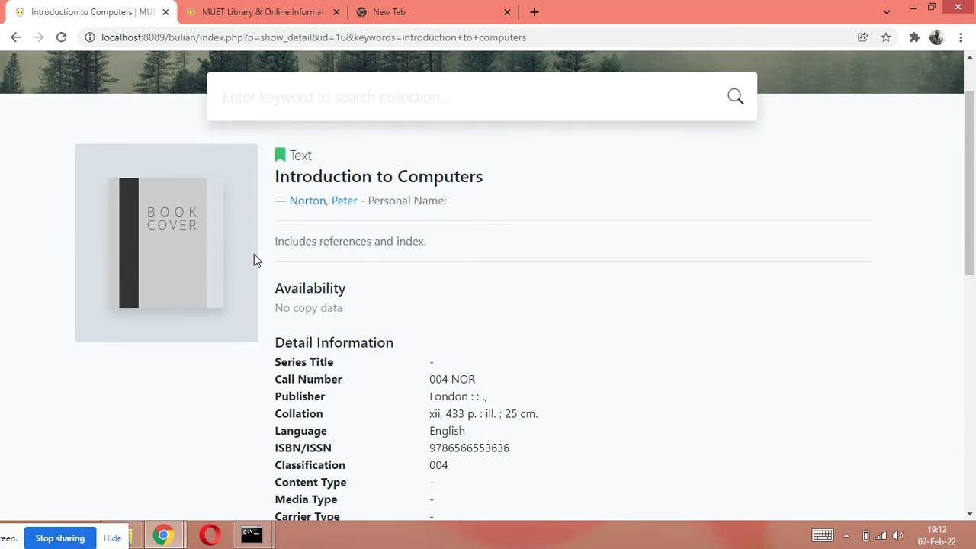
{"action": "scroll", "coordinate": [254, 260], "scroll_direction": "down", "scroll_amount": 1}
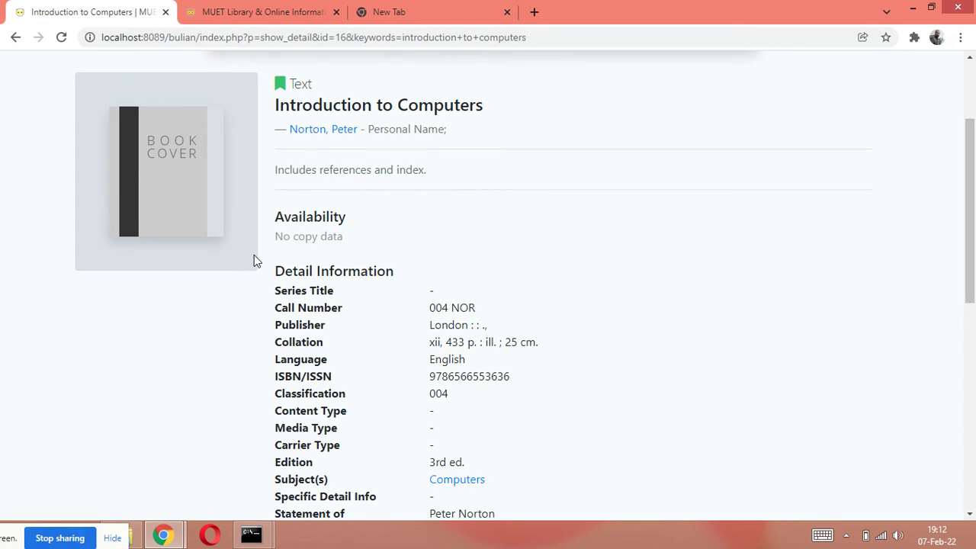
{"action": "scroll", "coordinate": [289, 328], "scroll_direction": "down", "scroll_amount": 1}
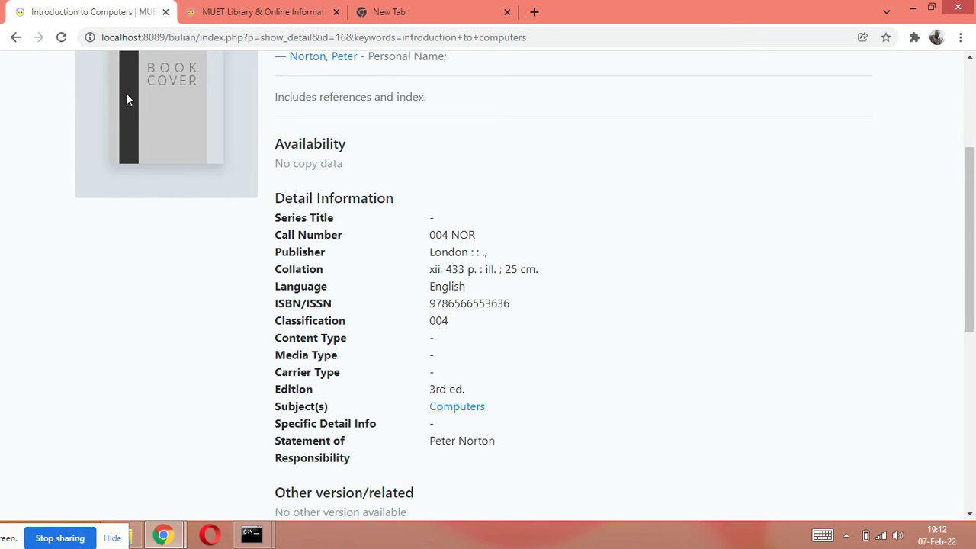
{"action": "scroll", "coordinate": [137, 107], "scroll_direction": "down", "scroll_amount": 2}
{"action": "key", "text": "alt+Left"}
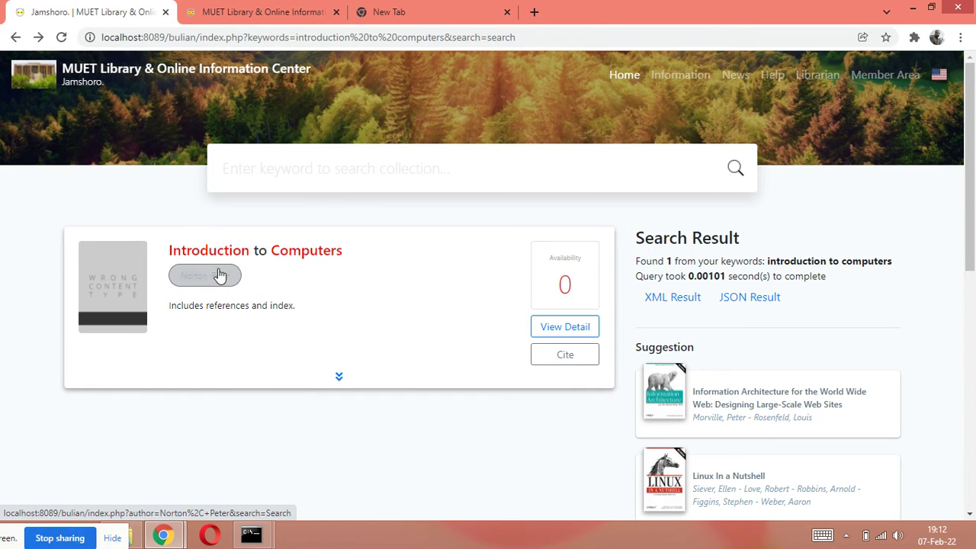
Return to the admin's refreshed bibliographic list and open the "Introduction to Computers" record for editing
{"action": "left_click", "coordinate": [259, 12]}
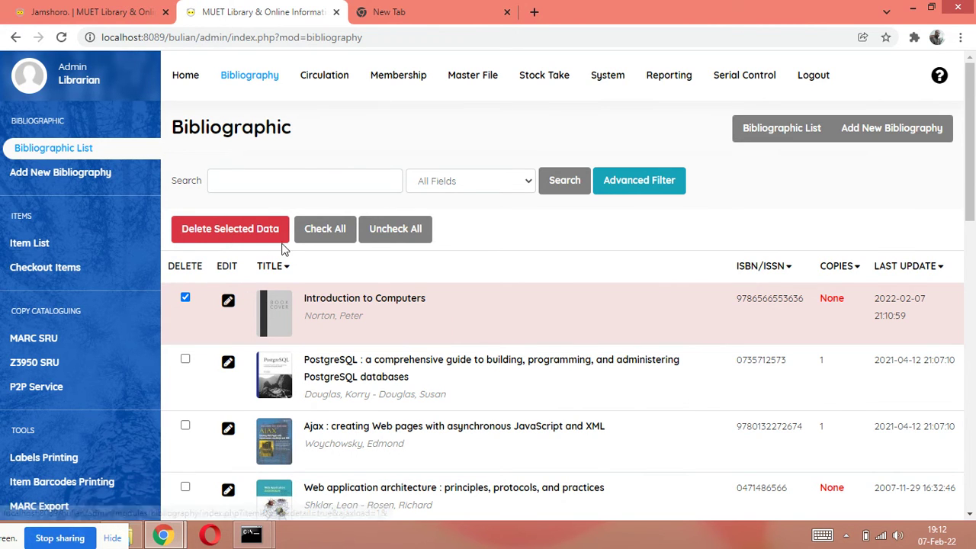
{"action": "left_click", "coordinate": [63, 149]}
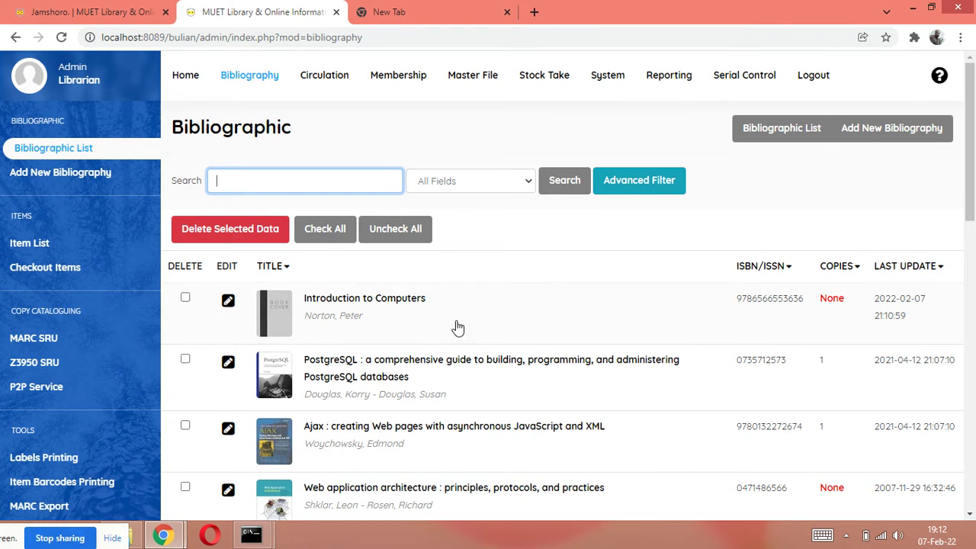
{"action": "left_click", "coordinate": [229, 304]}
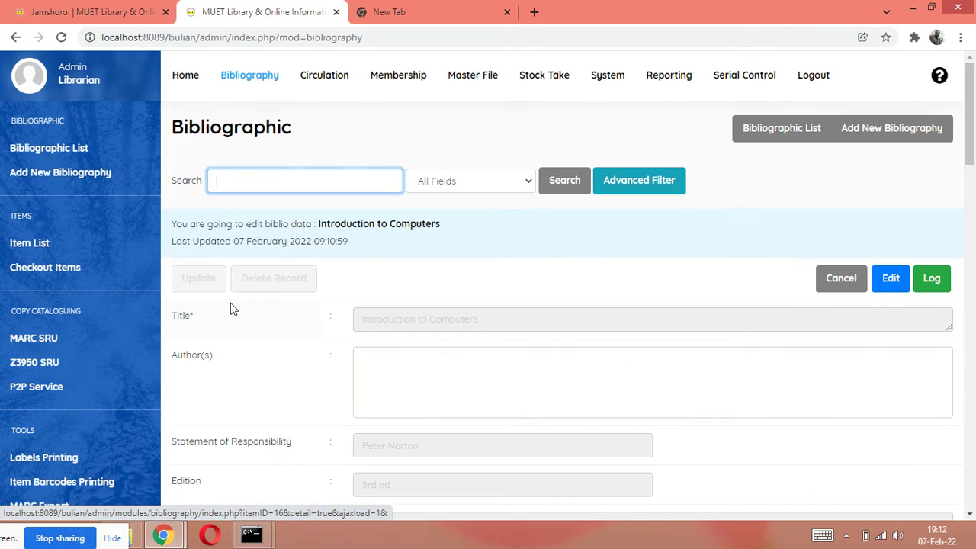
{"action": "scroll", "coordinate": [610, 305], "scroll_direction": "down", "scroll_amount": 1}
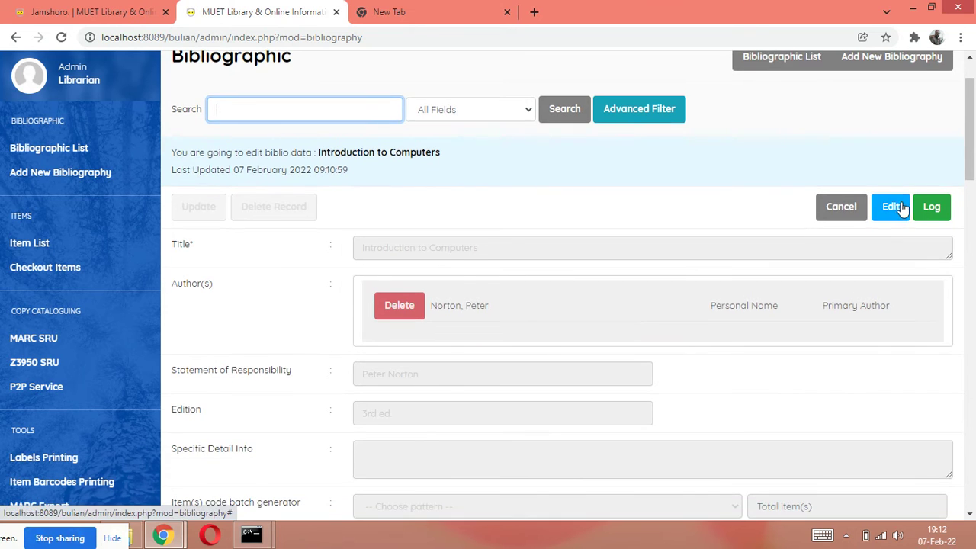
{"action": "left_click", "coordinate": [900, 208]}
Start a new item for the record and enter 1111 as its item code
{"action": "scroll", "coordinate": [484, 344], "scroll_direction": "down", "scroll_amount": 3}
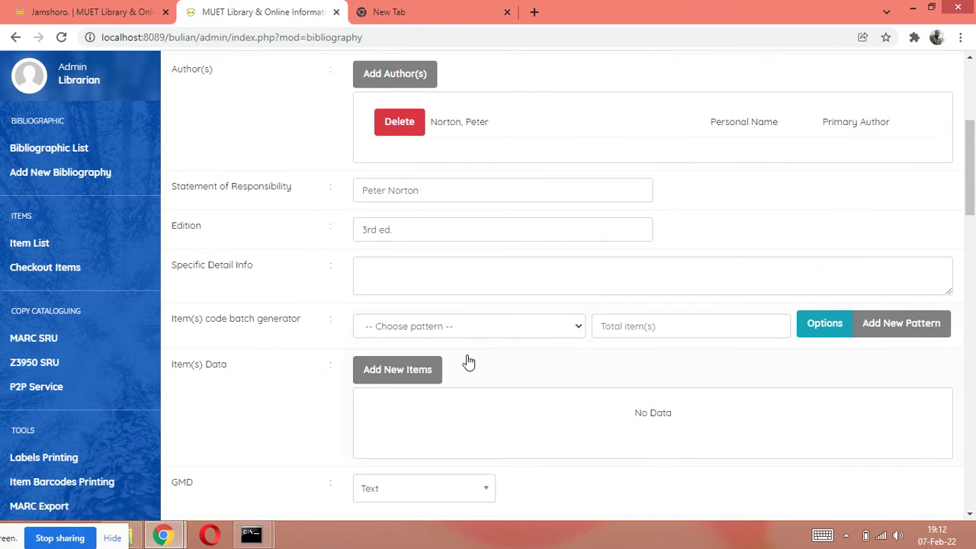
{"action": "scroll", "coordinate": [404, 350], "scroll_direction": "down", "scroll_amount": 1}
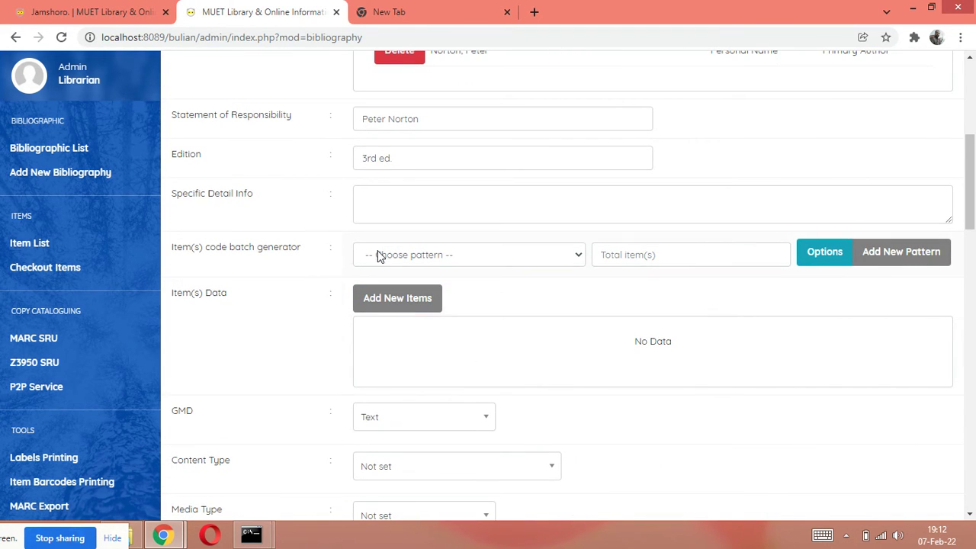
{"action": "left_click", "coordinate": [415, 309]}
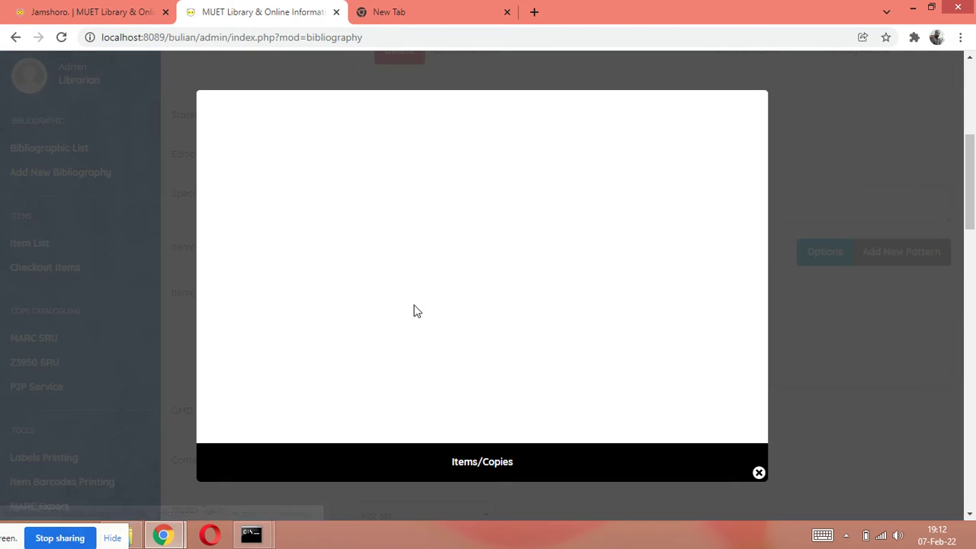
{"action": "left_click", "coordinate": [376, 190]}
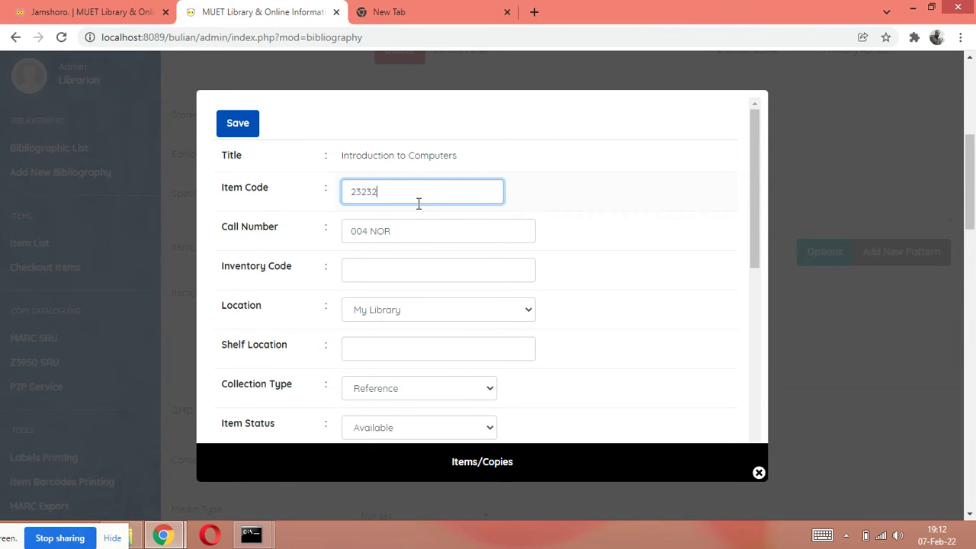
{"action": "type", "text": "232321"}
{"action": "left_click", "coordinate": [387, 279]}
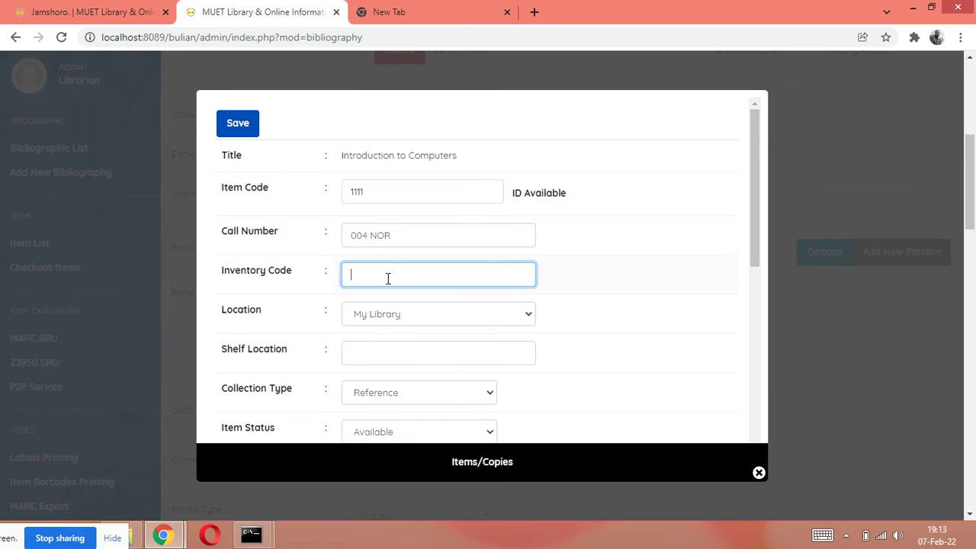
Set the new item's collection type to Textbook and enter 5454 as its invoice
{"action": "scroll", "coordinate": [367, 329], "scroll_direction": "down", "scroll_amount": 2}
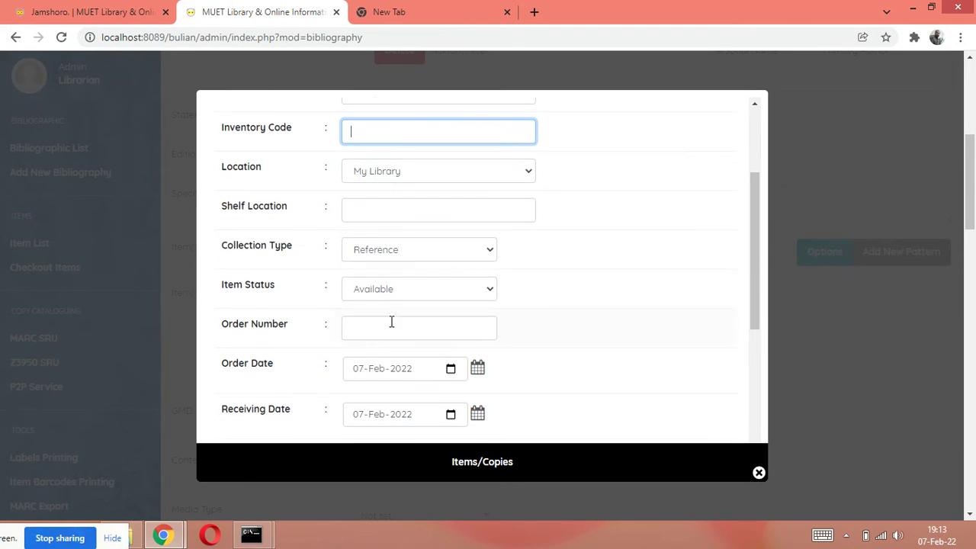
{"action": "left_click", "coordinate": [428, 250]}
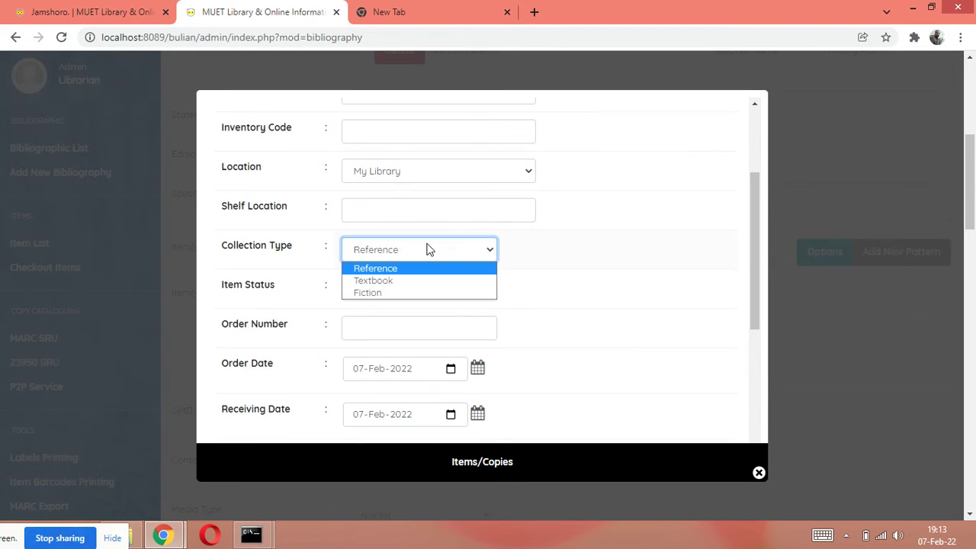
{"action": "left_click", "coordinate": [405, 281]}
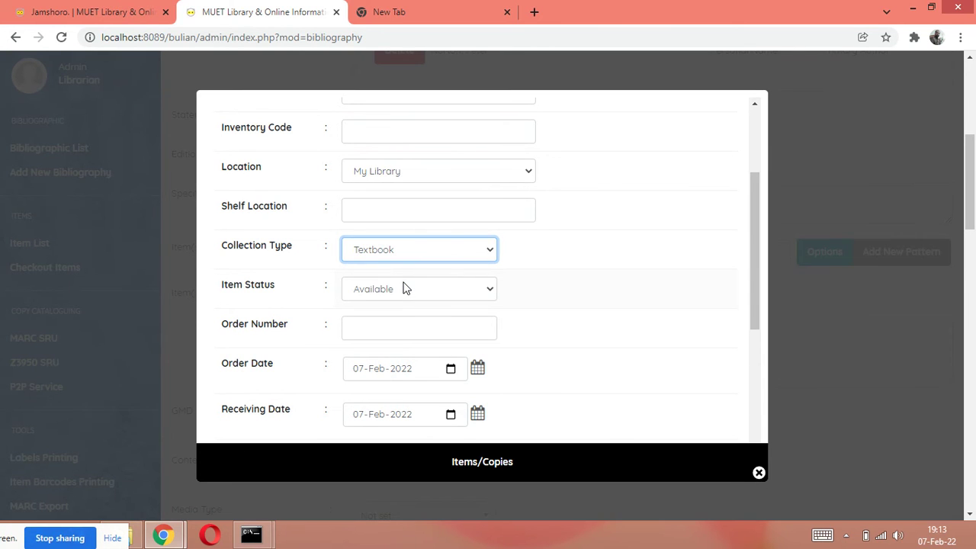
{"action": "scroll", "coordinate": [400, 305], "scroll_direction": "down", "scroll_amount": 2}
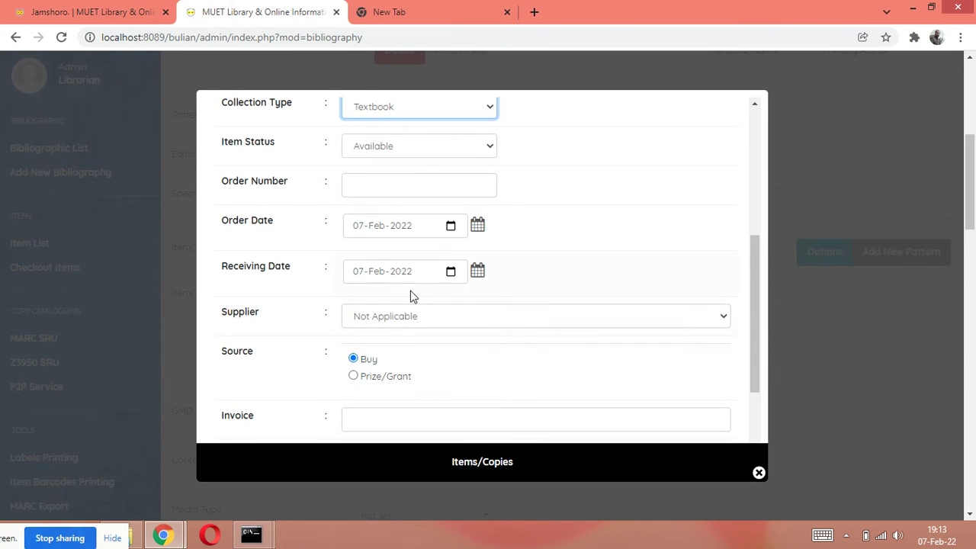
{"action": "scroll", "coordinate": [411, 296], "scroll_direction": "down", "scroll_amount": 2}
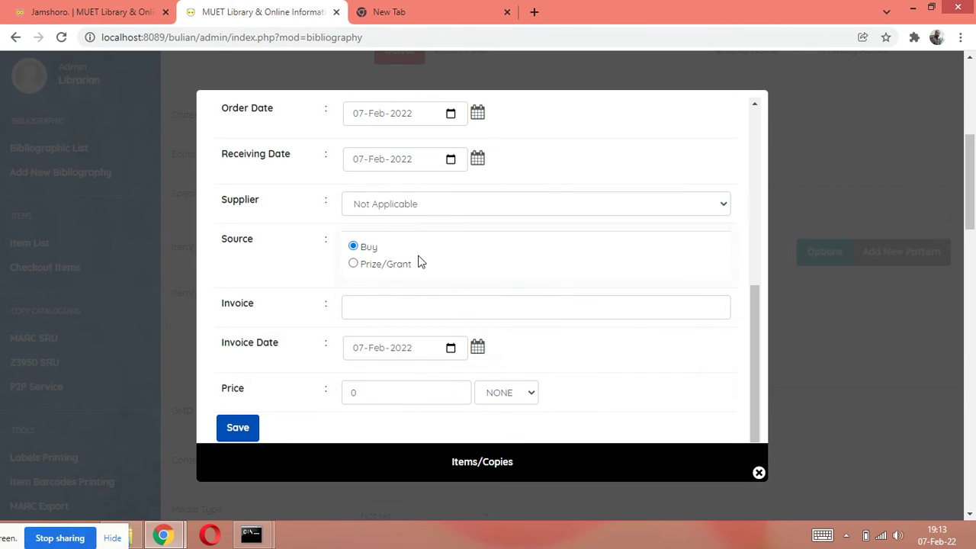
{"action": "left_click", "coordinate": [375, 312]}
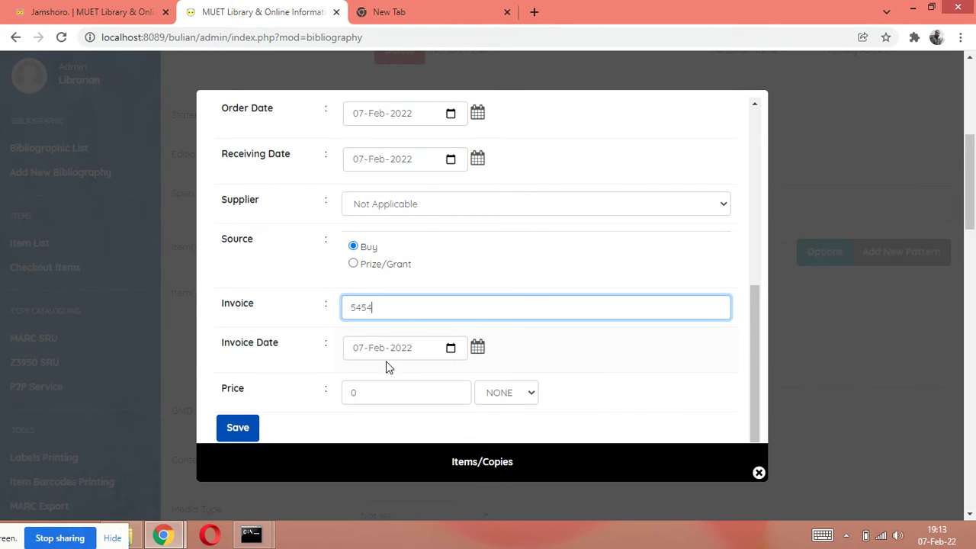
{"action": "scroll", "coordinate": [386, 368], "scroll_direction": "down", "scroll_amount": 1}
Set the item's price to 200 USD, check the entered details and save the item
{"action": "double_click", "coordinate": [375, 325]}
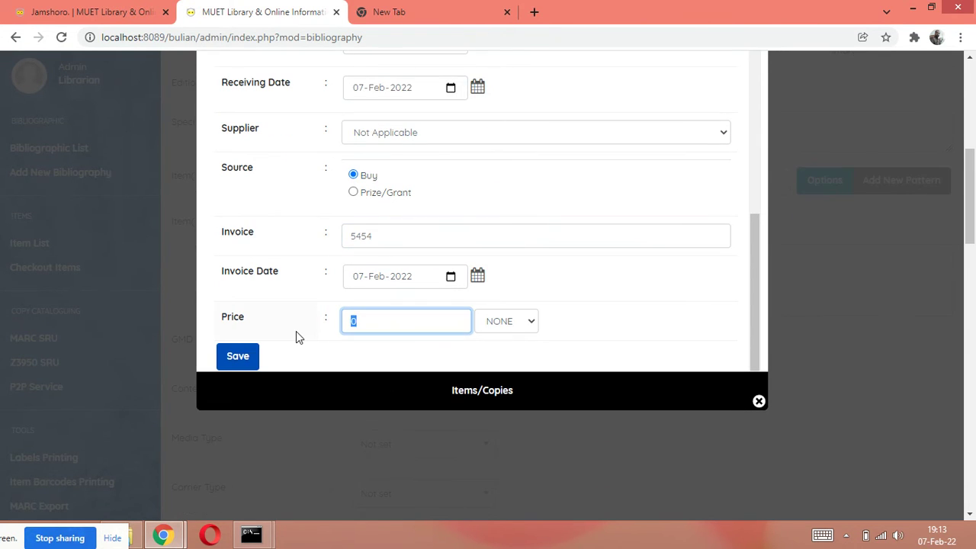
{"action": "type", "text": "233"}
{"action": "key", "text": "BackSpace"}
{"action": "key", "text": "BackSpace"}
{"action": "type", "text": "00"}
{"action": "left_click", "coordinate": [528, 327]}
{"action": "left_click", "coordinate": [528, 365]}
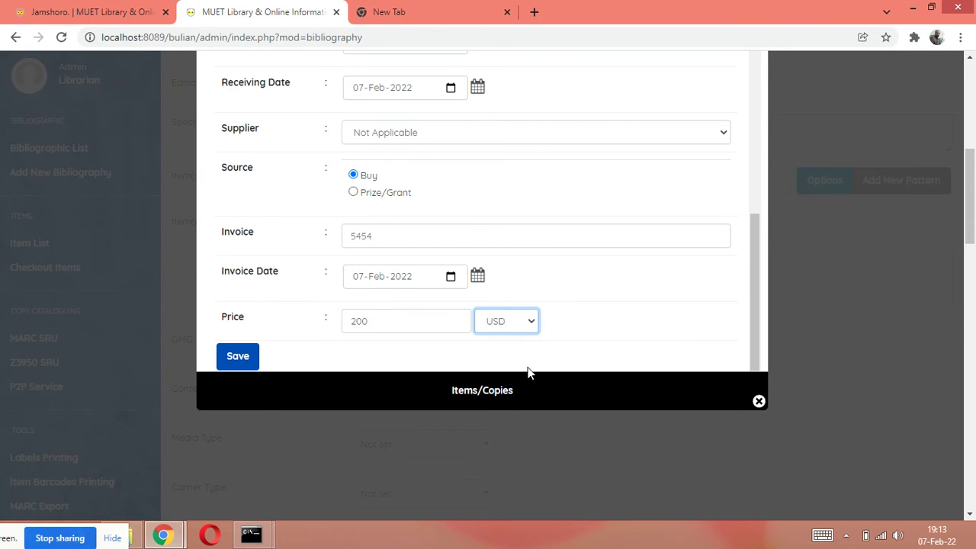
{"action": "scroll", "coordinate": [294, 359], "scroll_direction": "up", "scroll_amount": 5}
{"action": "scroll", "coordinate": [286, 366], "scroll_direction": "down", "scroll_amount": 5}
{"action": "left_click", "coordinate": [244, 355]}
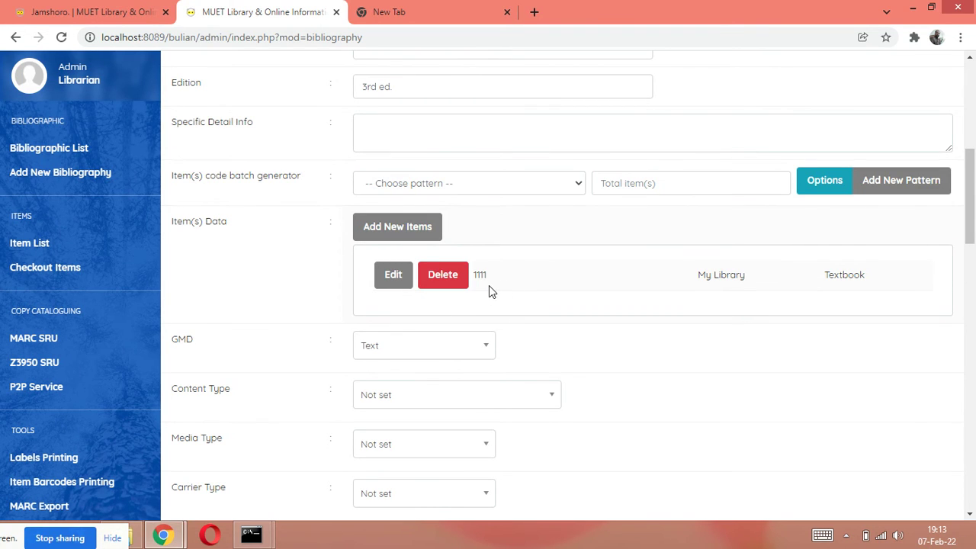
Add and save a second item with code 1122 for "Introduction to Computers", and update the bibliographic record
{"action": "left_click", "coordinate": [399, 233]}
{"action": "left_click", "coordinate": [409, 190]}
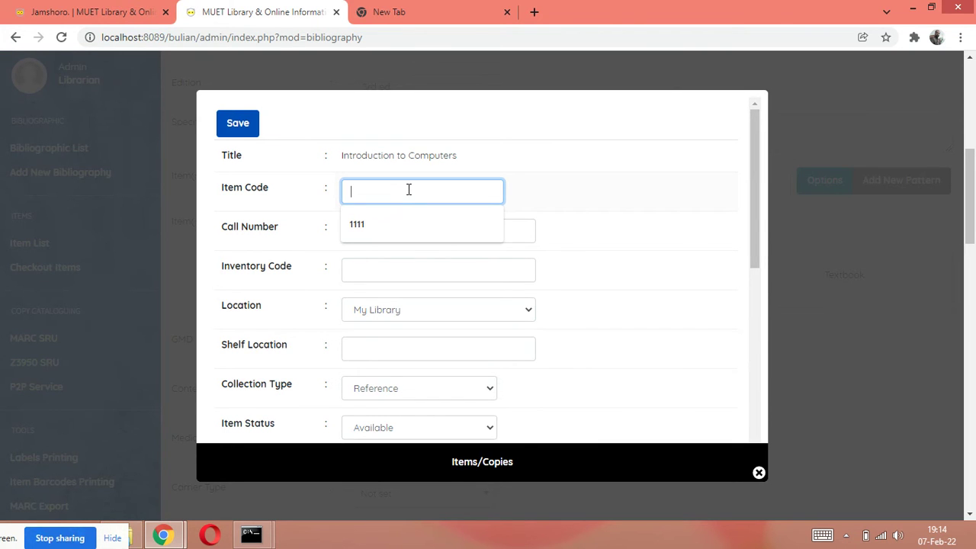
{"action": "type", "text": "1122"}
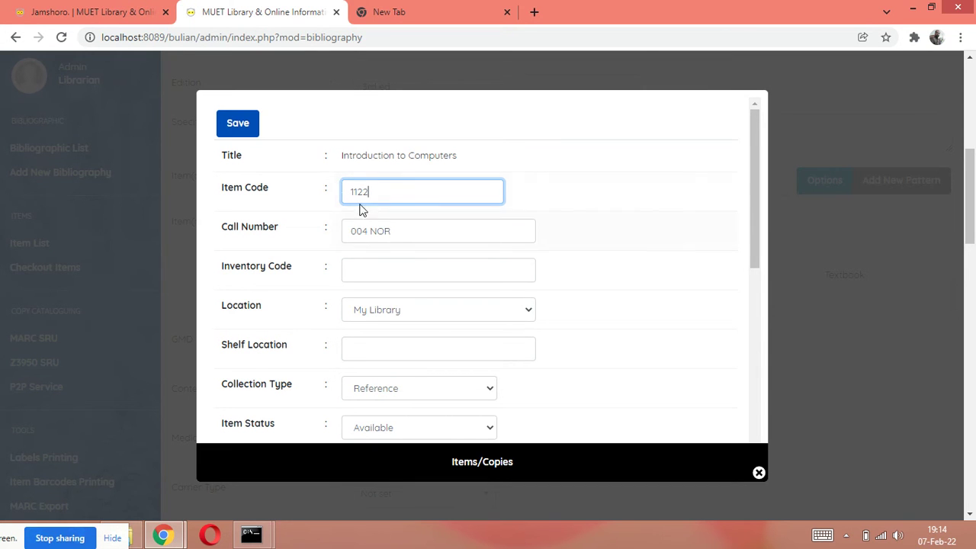
{"action": "scroll", "coordinate": [424, 301], "scroll_direction": "down", "scroll_amount": 1}
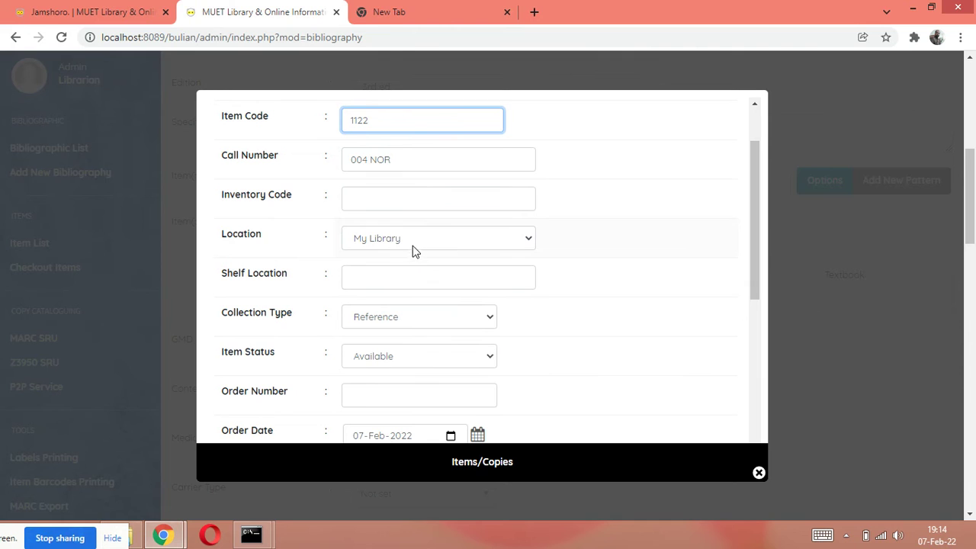
{"action": "left_click", "coordinate": [433, 243]}
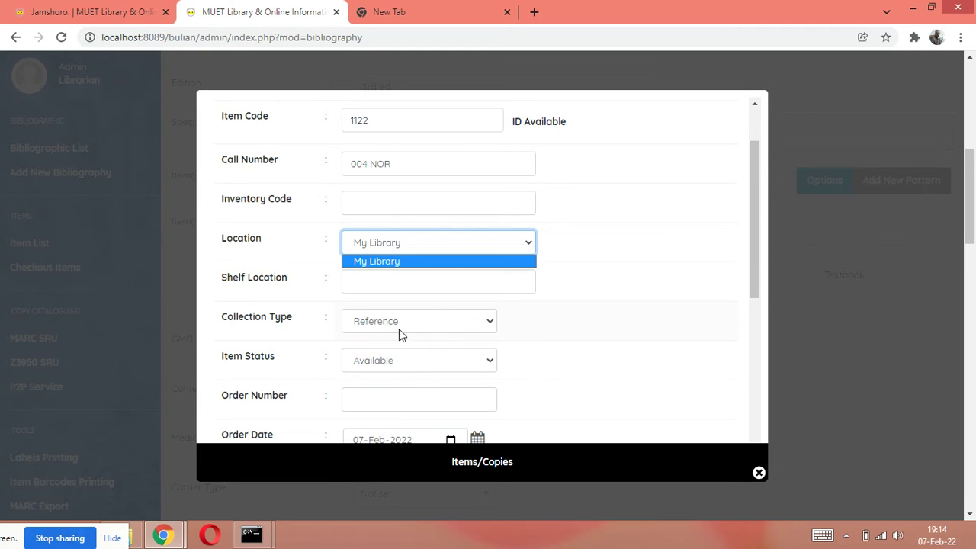
{"action": "scroll", "coordinate": [385, 326], "scroll_direction": "down", "scroll_amount": 5}
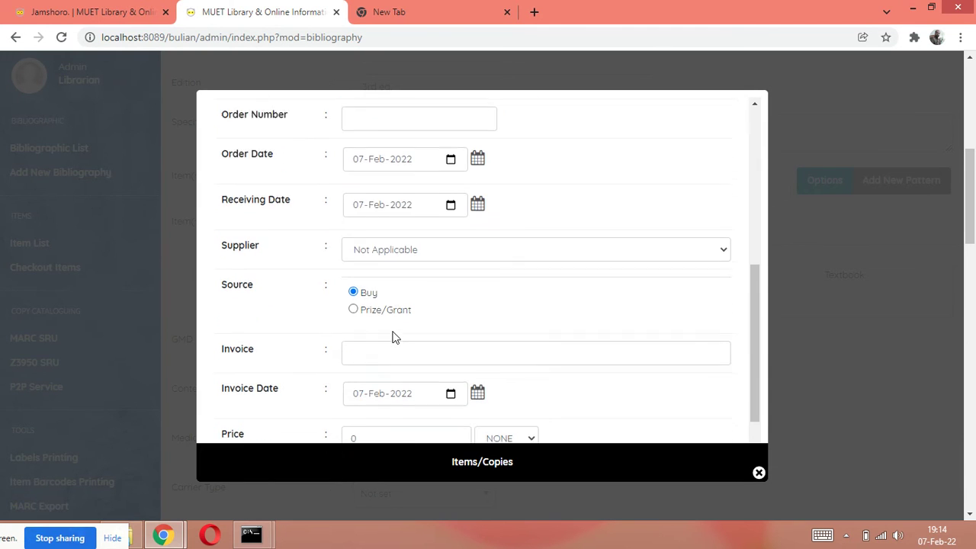
{"action": "left_click", "coordinate": [238, 427]}
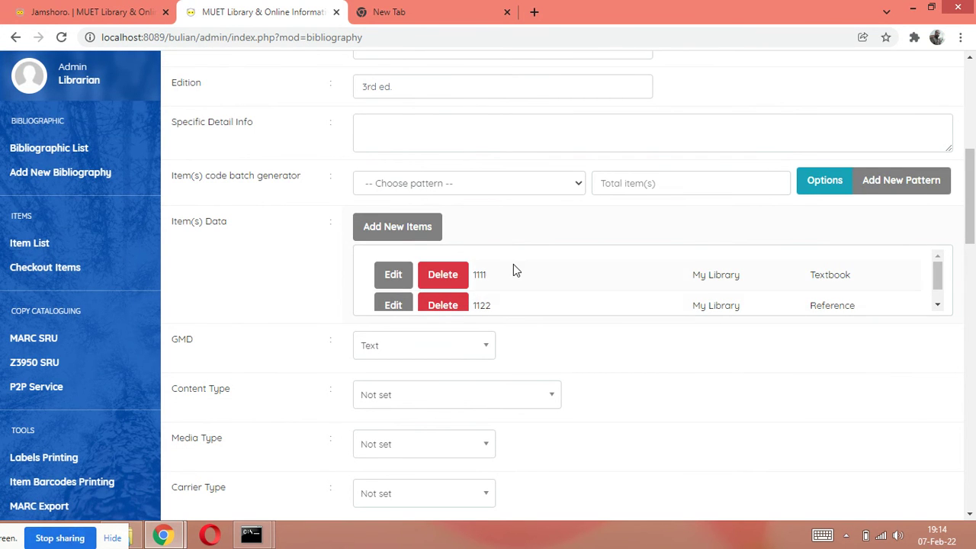
{"action": "scroll", "coordinate": [513, 264], "scroll_direction": "up", "scroll_amount": 5}
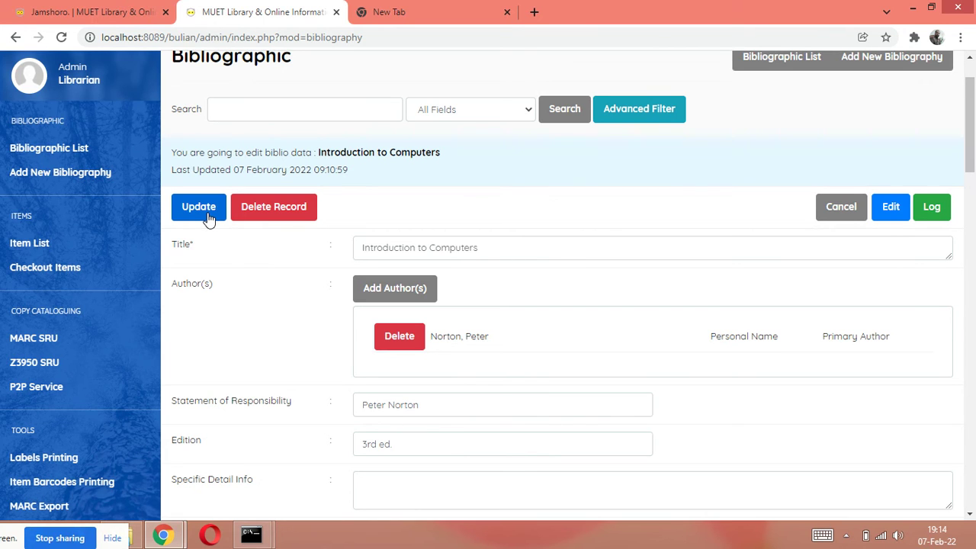
{"action": "left_click", "coordinate": [208, 217]}
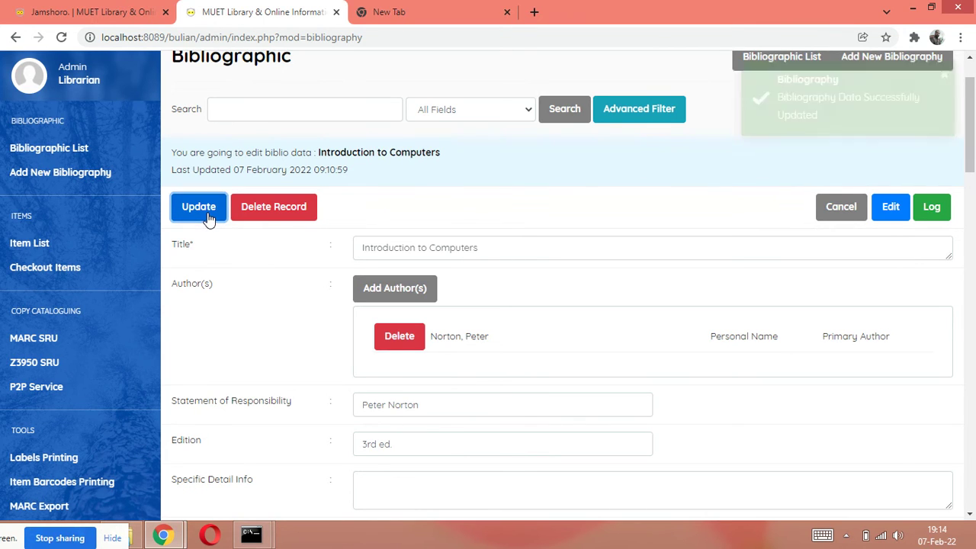
Switch to the public catalogue and refresh its search results to check the availability of "Introduction to Computers"
{"action": "left_click", "coordinate": [82, 13]}
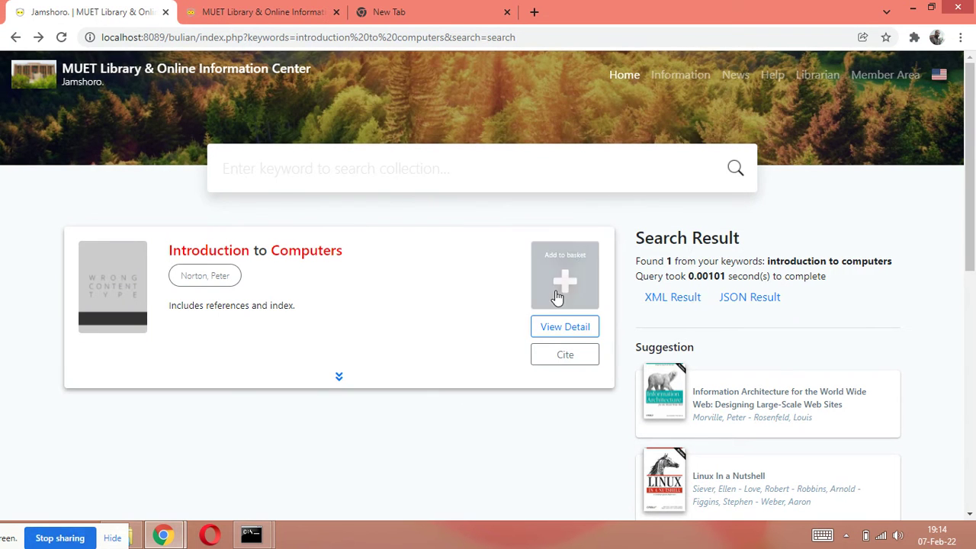
{"action": "mouse_move", "coordinate": [565, 292]}
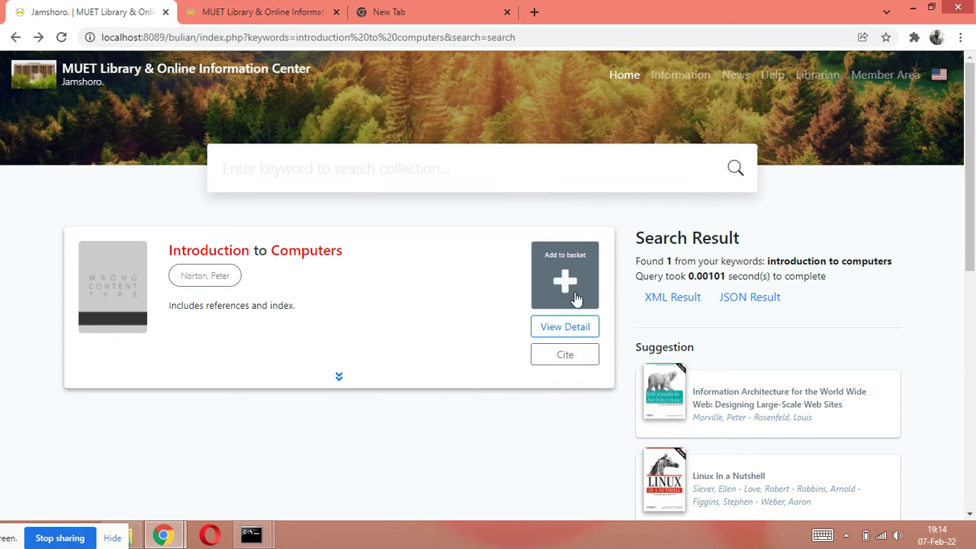
{"action": "left_click", "coordinate": [61, 37]}
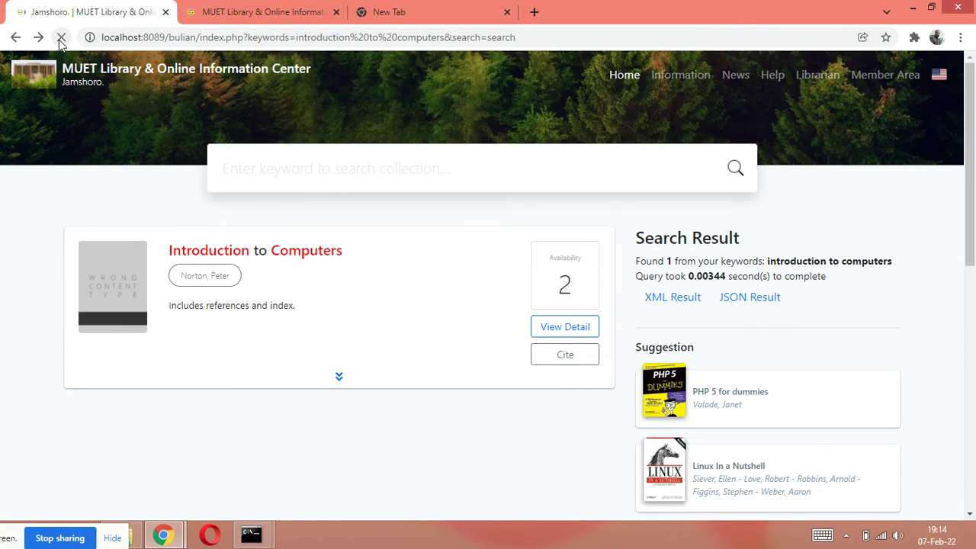
{"action": "mouse_move", "coordinate": [586, 304]}
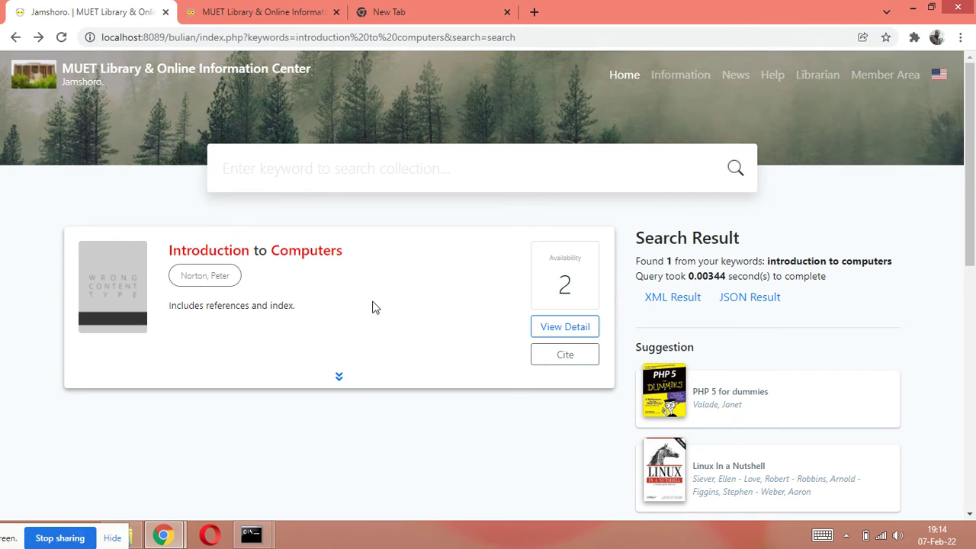
Review the item copies and detail information of "Introduction to Computers", and return to the public catalogue's home page
{"action": "left_click", "coordinate": [550, 339]}
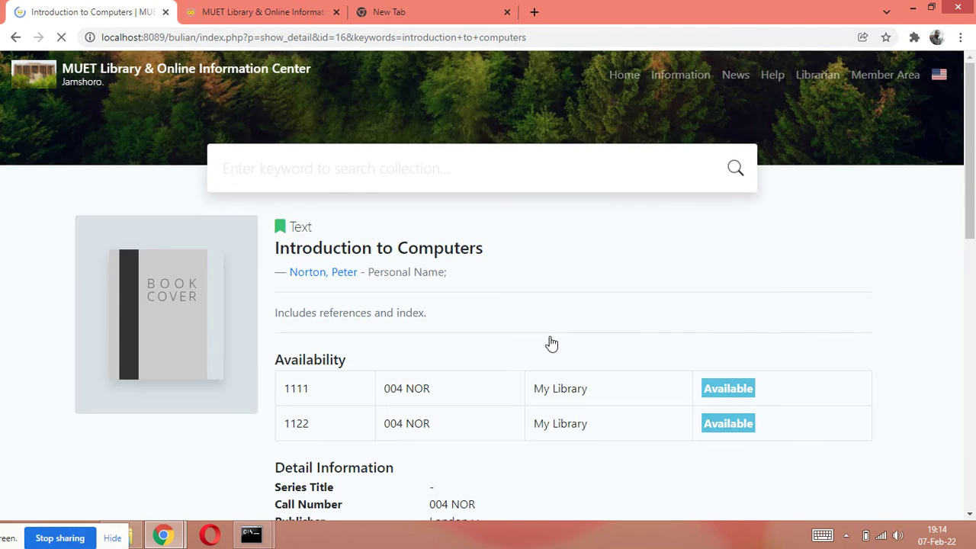
{"action": "scroll", "coordinate": [552, 344], "scroll_direction": "down", "scroll_amount": 2}
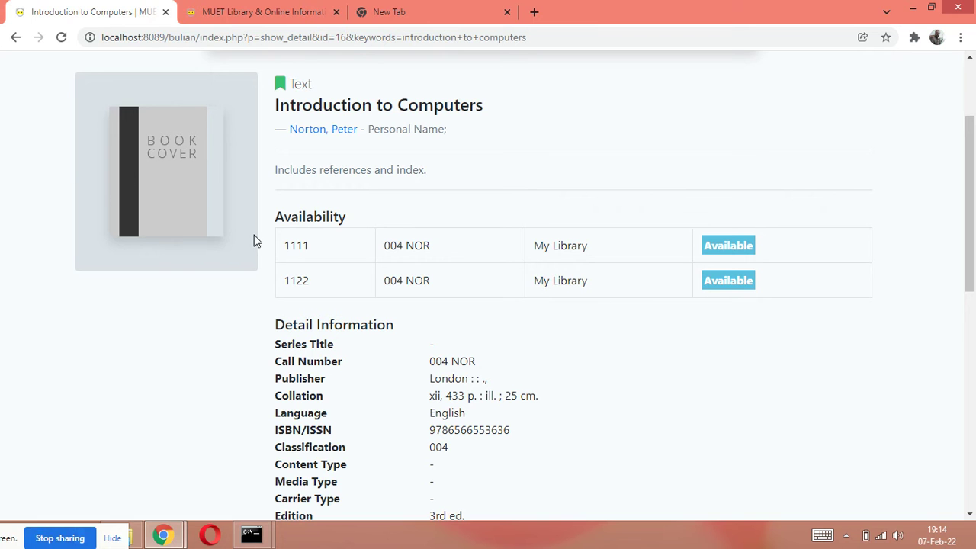
{"action": "scroll", "coordinate": [191, 319], "scroll_direction": "down", "scroll_amount": 3}
{"action": "scroll", "coordinate": [196, 331], "scroll_direction": "up", "scroll_amount": 5}
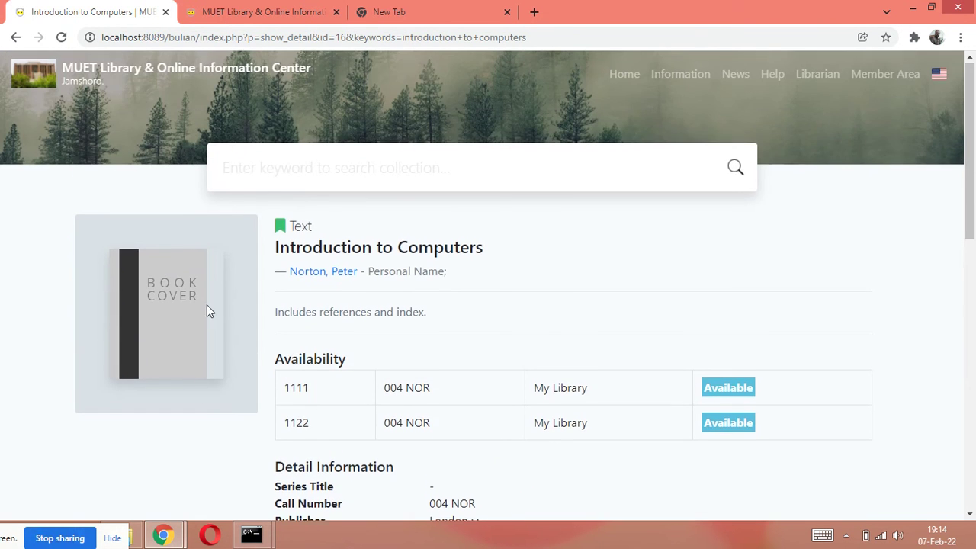
{"action": "left_click", "coordinate": [16, 37]}
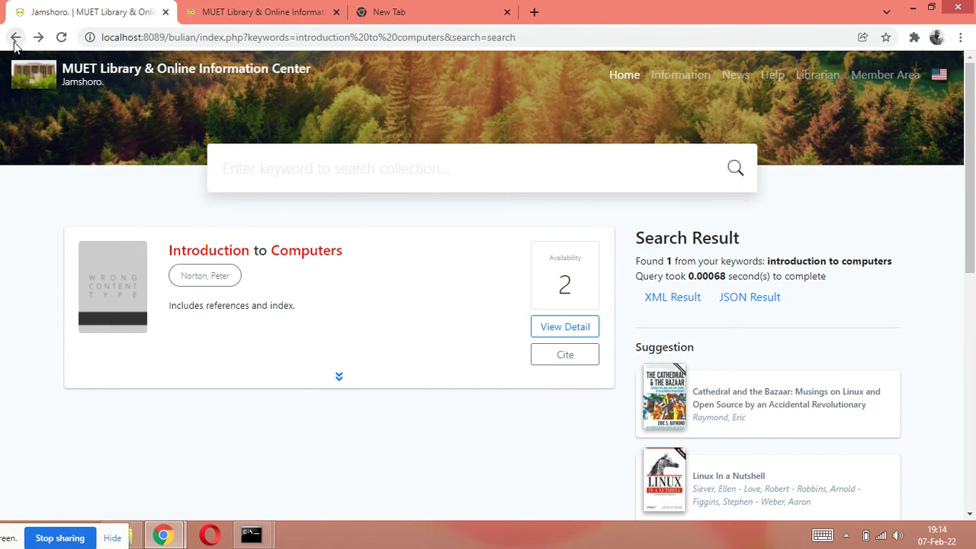
{"action": "left_click", "coordinate": [15, 39]}
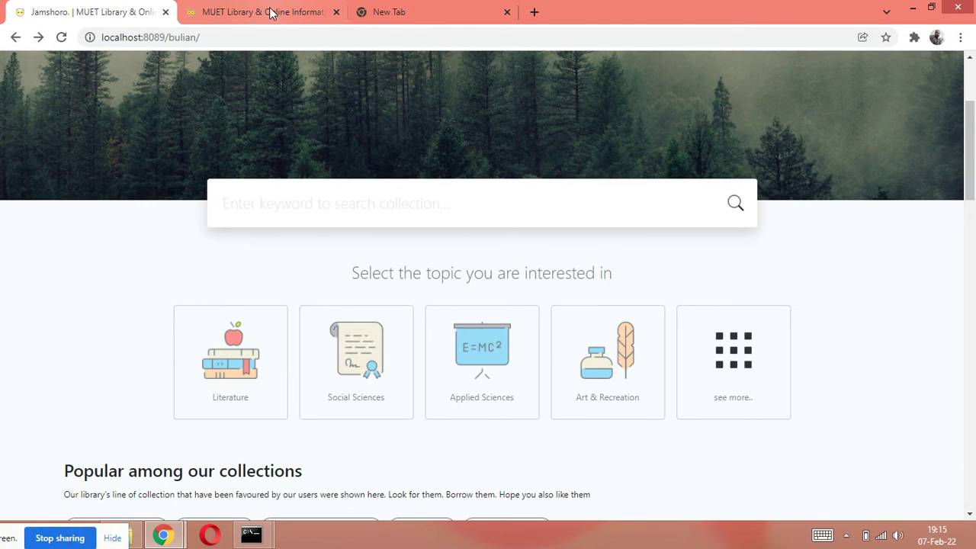
Return to the library administration and open the Z3950 SRU copy cataloguing search in Bibliography
{"action": "left_click", "coordinate": [270, 5]}
{"action": "left_click", "coordinate": [190, 84]}
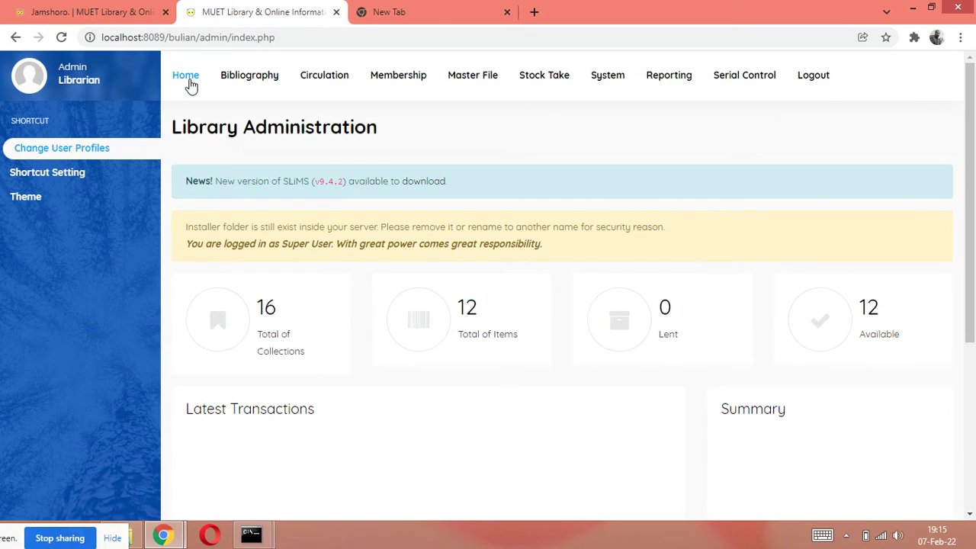
{"action": "left_click", "coordinate": [241, 76]}
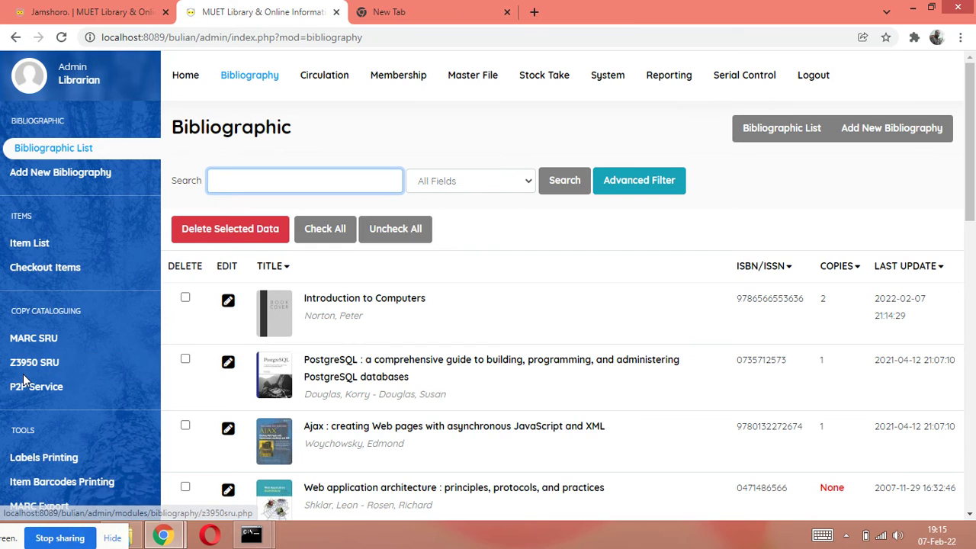
{"action": "left_click", "coordinate": [72, 363]}
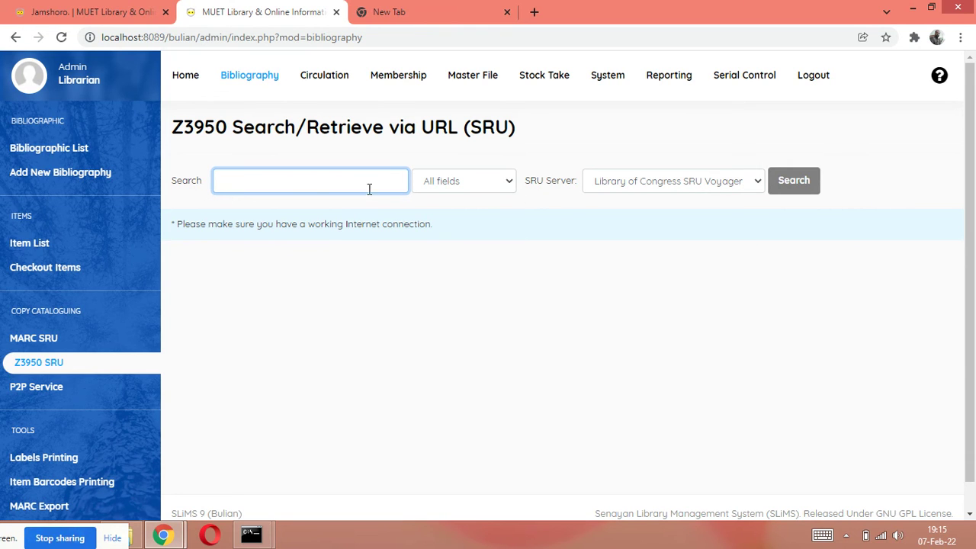
Try to search the Library of Congress SRU Voyager server for chemistry and check the available search field options
{"action": "left_click", "coordinate": [304, 185]}
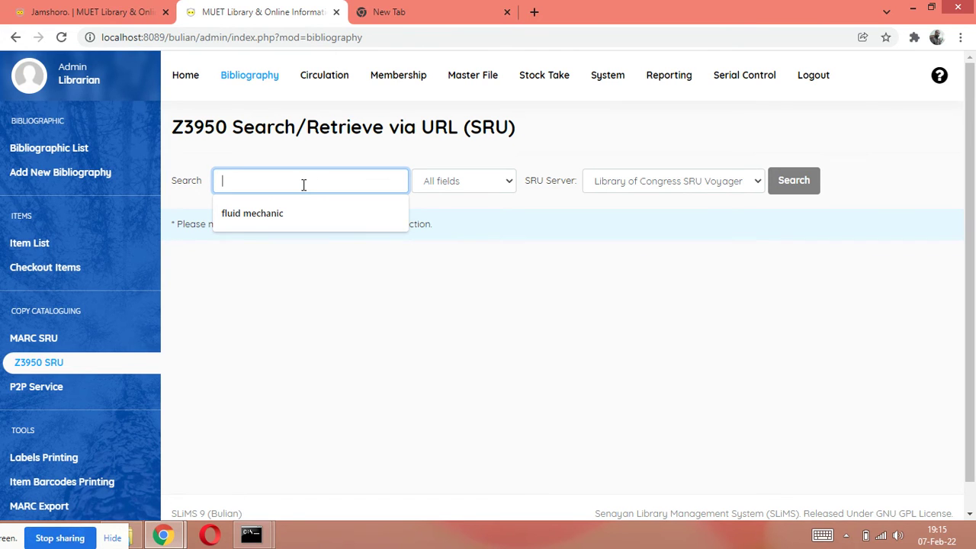
{"action": "type", "text": "cgemis"}
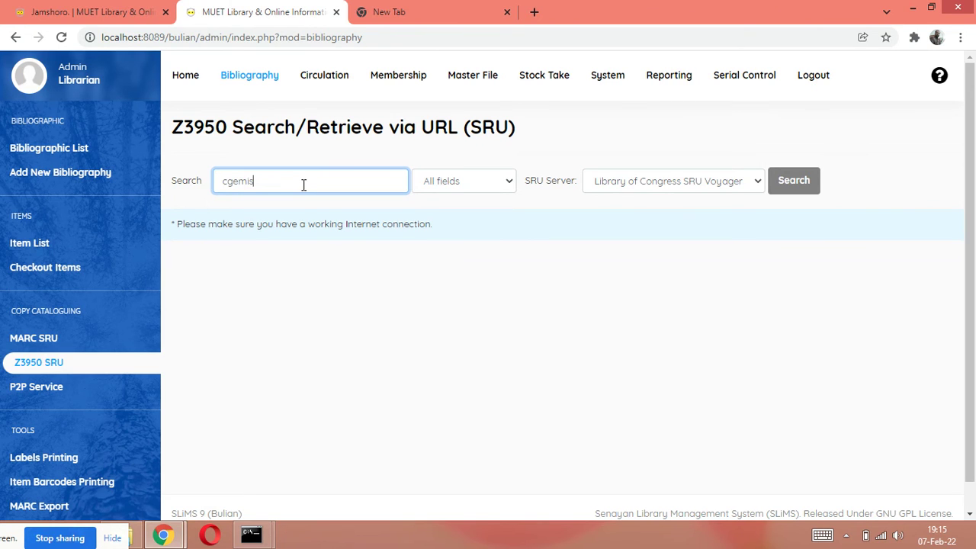
{"action": "type", "text": "u"}
{"action": "key", "text": "BackSpace"}
{"action": "key", "text": "BackSpace"}
{"action": "type", "text": "ry"}
{"action": "left_click", "coordinate": [795, 185]}
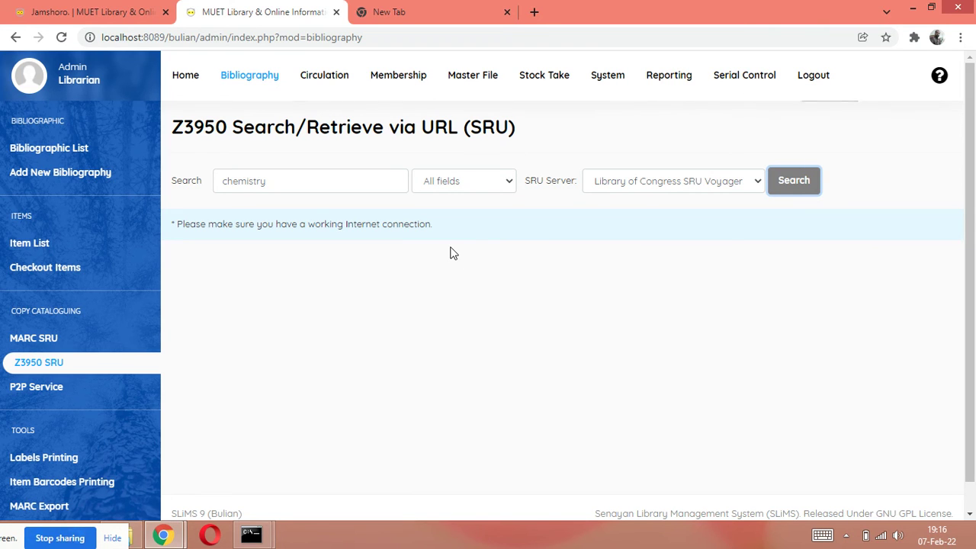
{"action": "left_click", "coordinate": [510, 183]}
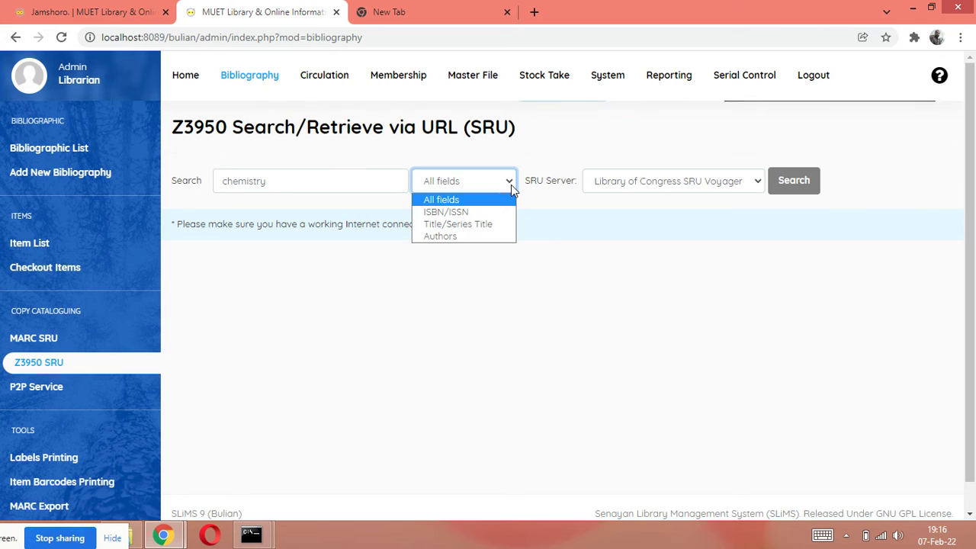
{"action": "left_click", "coordinate": [511, 185]}
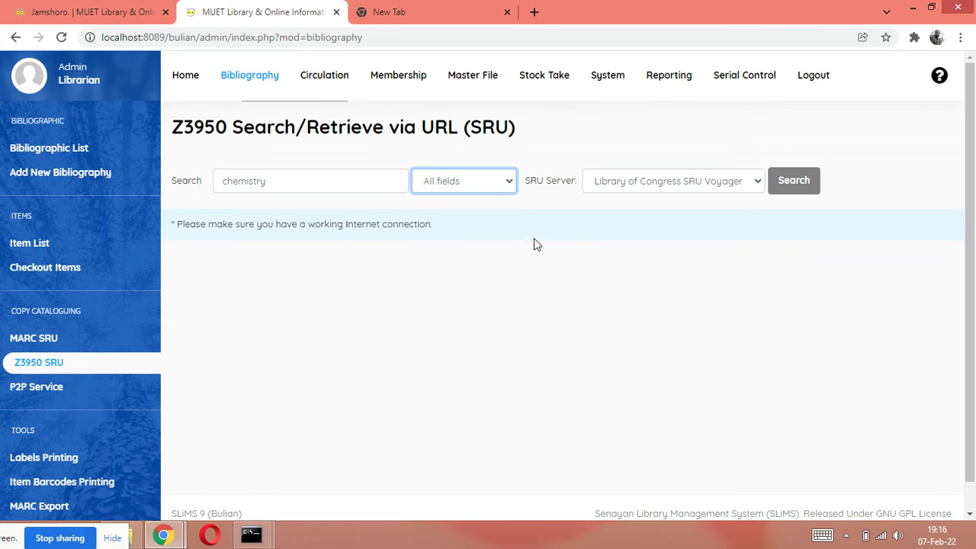
Go back to the administration home and reopen a blank Z3950 SRU search form in Bibliography
{"action": "left_click", "coordinate": [64, 366]}
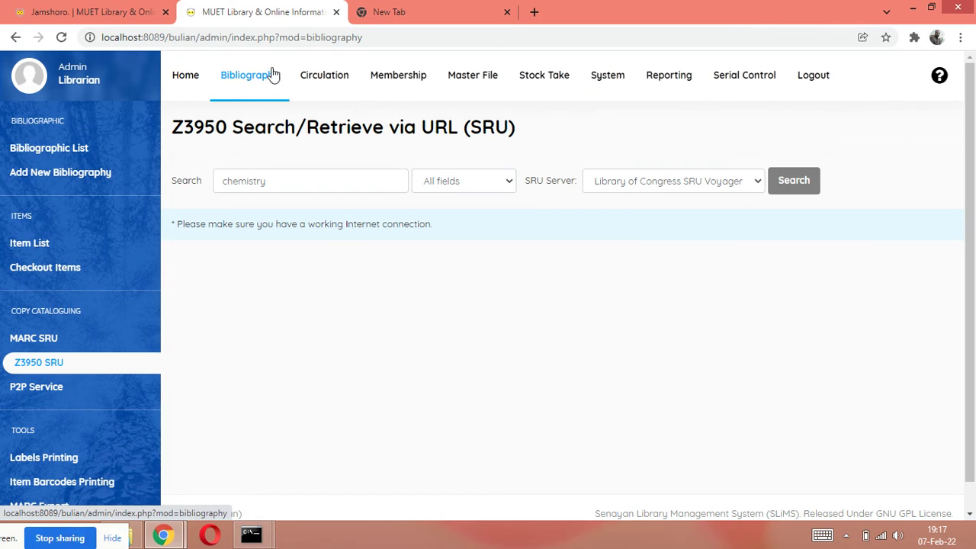
{"action": "left_click", "coordinate": [187, 79]}
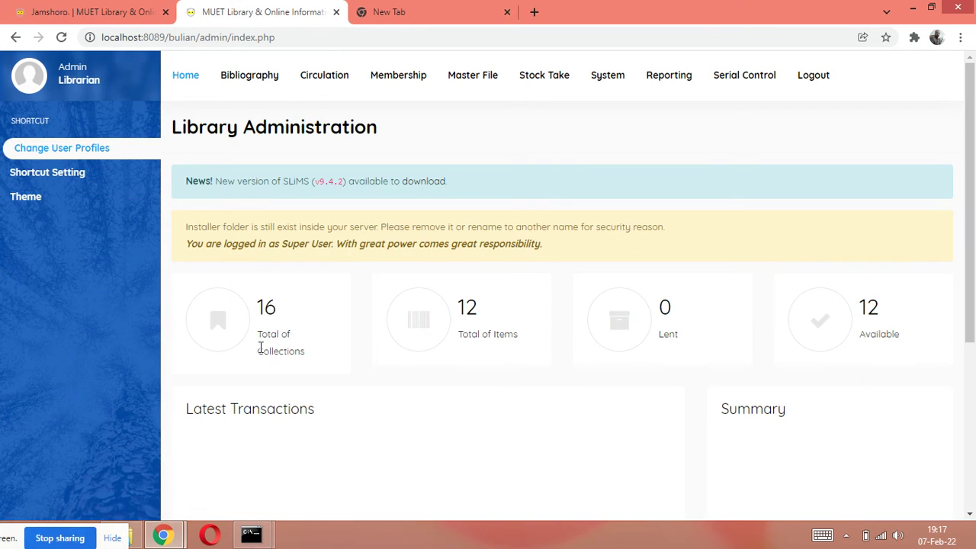
{"action": "left_click", "coordinate": [252, 86]}
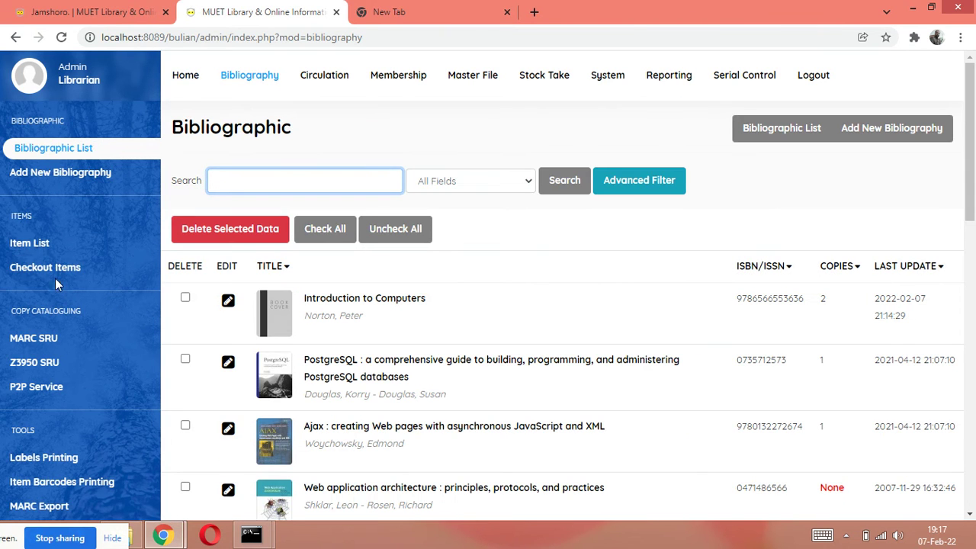
{"action": "left_click", "coordinate": [34, 370]}
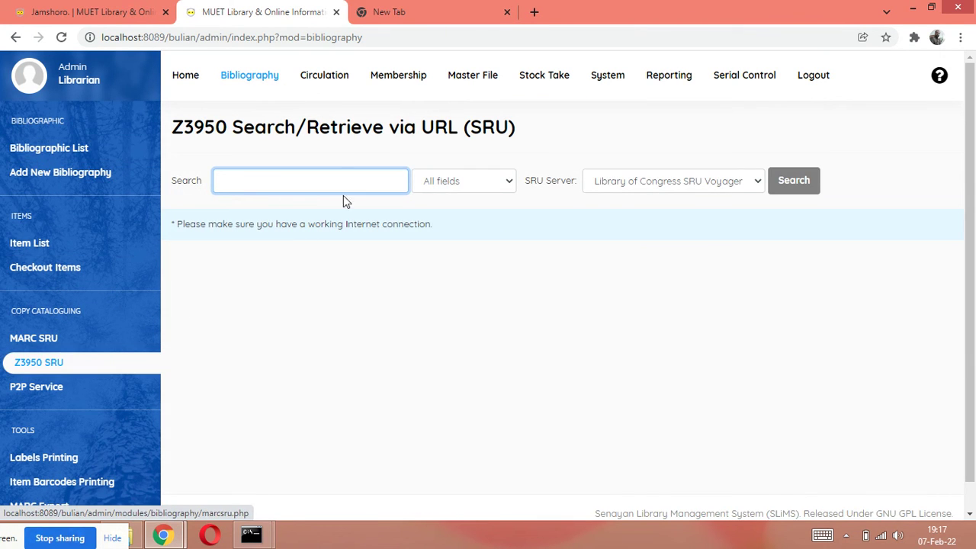
Search all fields of the Library of Congress SRU Voyager server for fluid mechanics and browse the retrieved records
{"action": "left_click", "coordinate": [344, 176]}
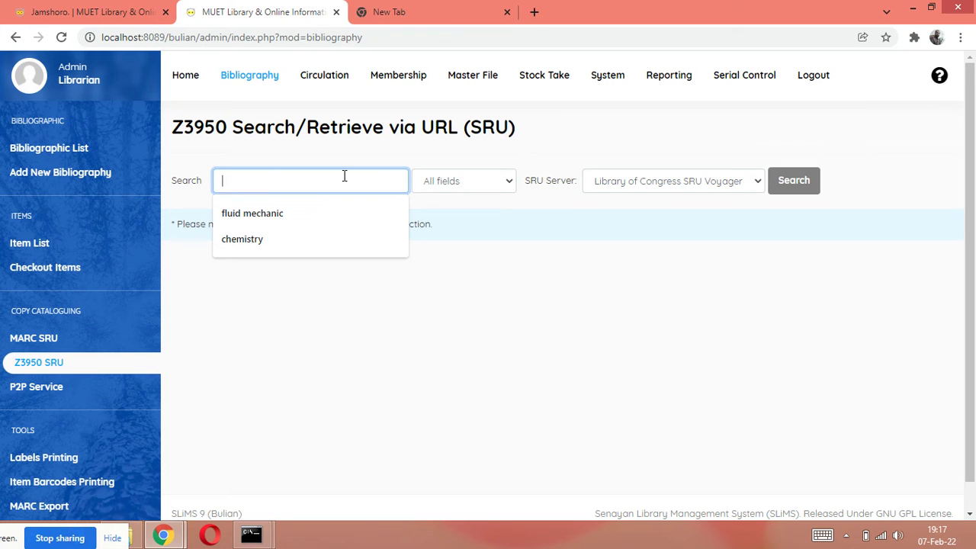
{"action": "left_click", "coordinate": [318, 210]}
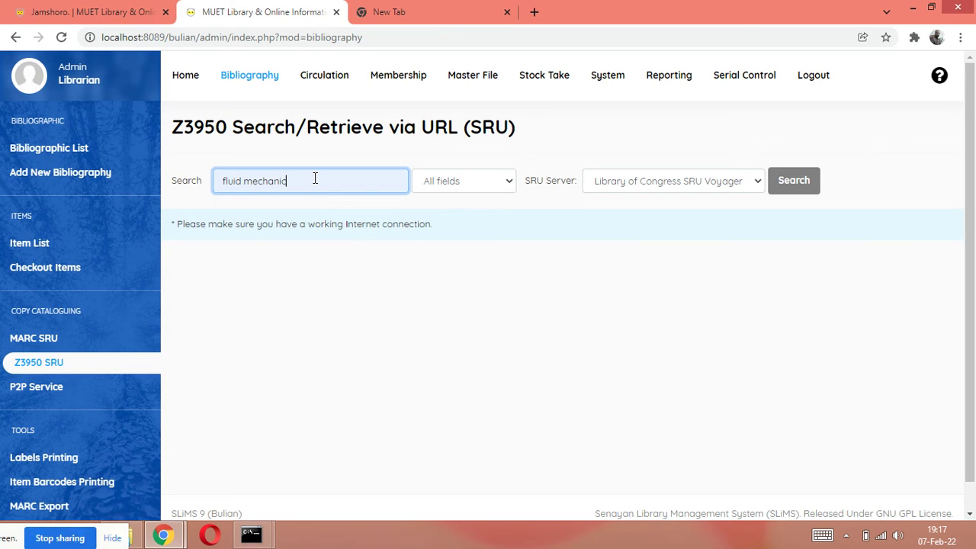
{"action": "type", "text": "s"}
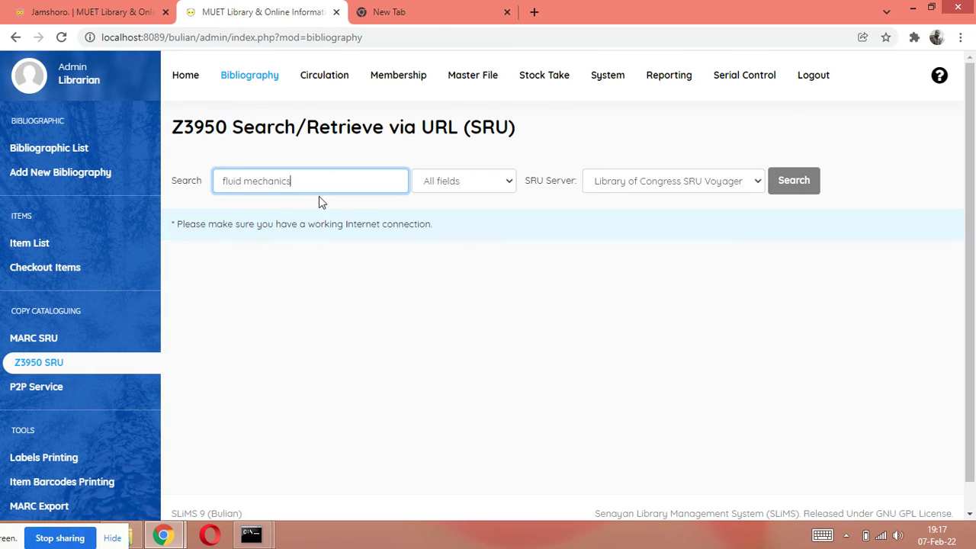
{"action": "left_click", "coordinate": [791, 190]}
{"action": "left_click", "coordinate": [795, 183]}
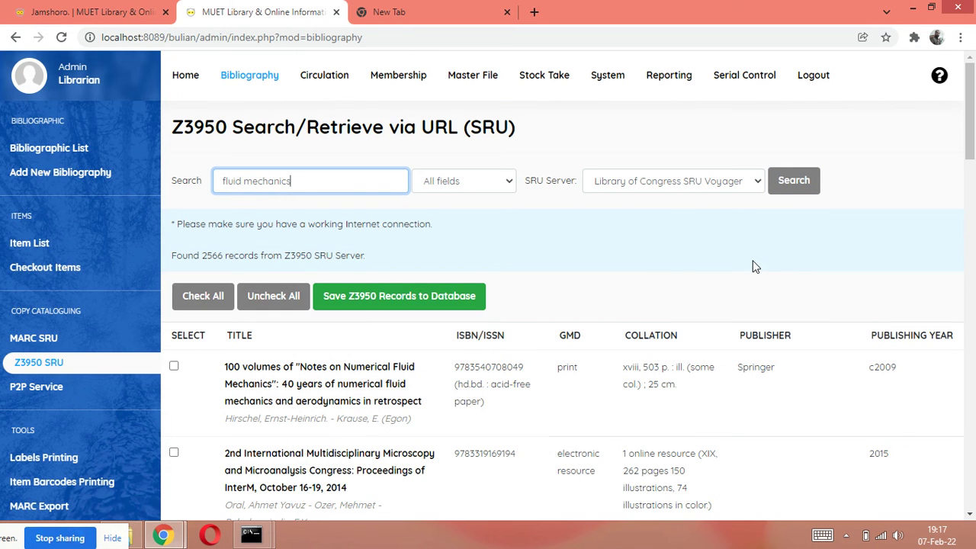
{"action": "scroll", "coordinate": [598, 300], "scroll_direction": "down", "scroll_amount": 2}
{"action": "scroll", "coordinate": [544, 241], "scroll_direction": "up", "scroll_amount": 1}
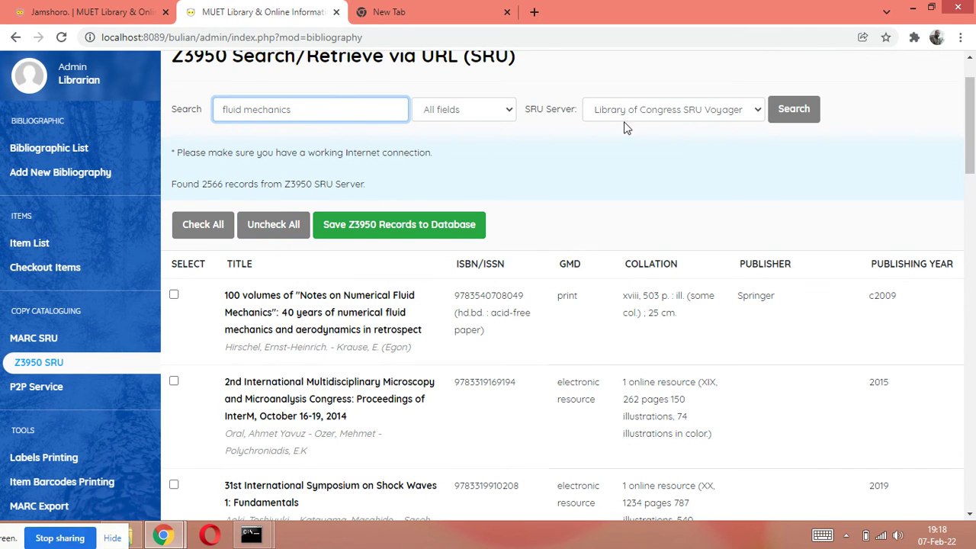
{"action": "scroll", "coordinate": [555, 283], "scroll_direction": "down", "scroll_amount": 1}
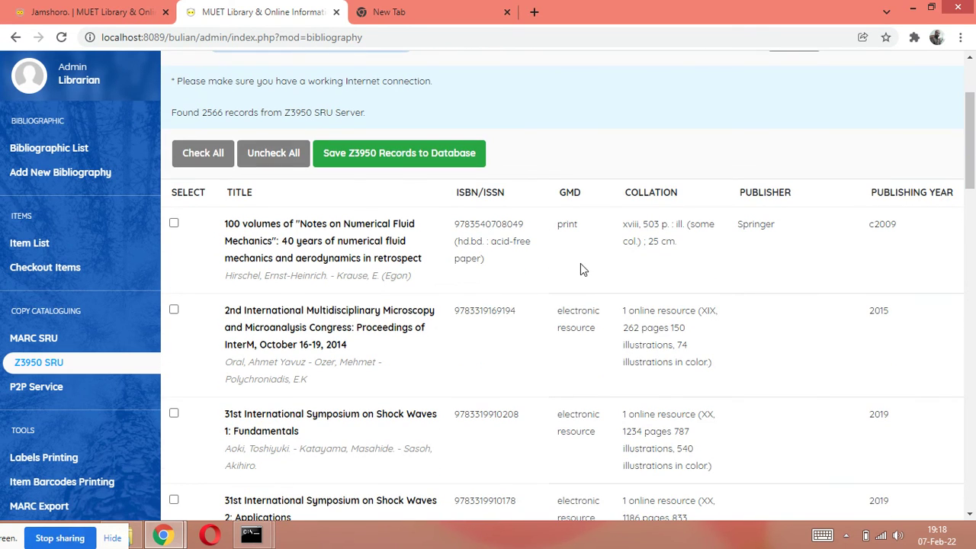
Examine the retrieved fluid mechanics records through the end of the results list and check the selected SRU server
{"action": "scroll", "coordinate": [573, 287], "scroll_direction": "down", "scroll_amount": 2}
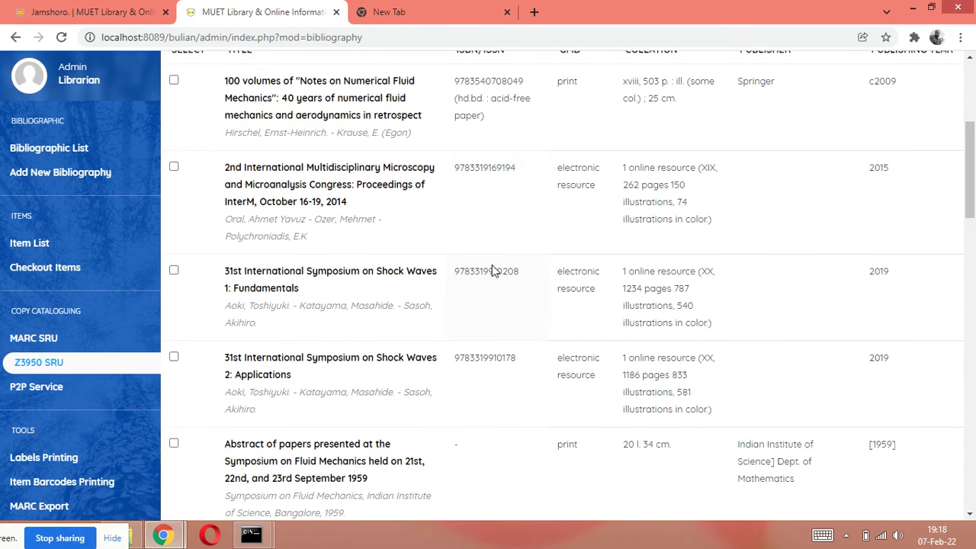
{"action": "scroll", "coordinate": [492, 266], "scroll_direction": "up", "scroll_amount": 1}
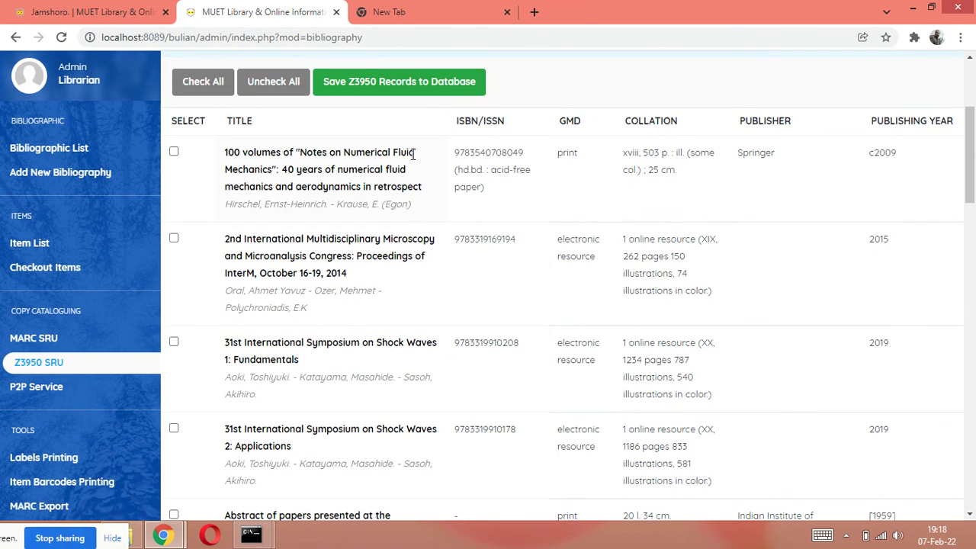
{"action": "scroll", "coordinate": [408, 158], "scroll_direction": "up", "scroll_amount": 2}
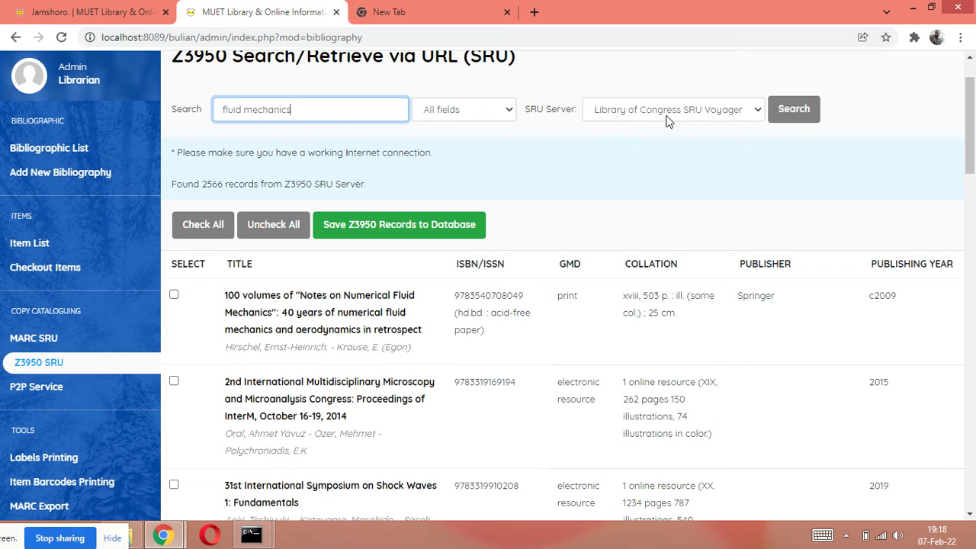
{"action": "left_click", "coordinate": [760, 114]}
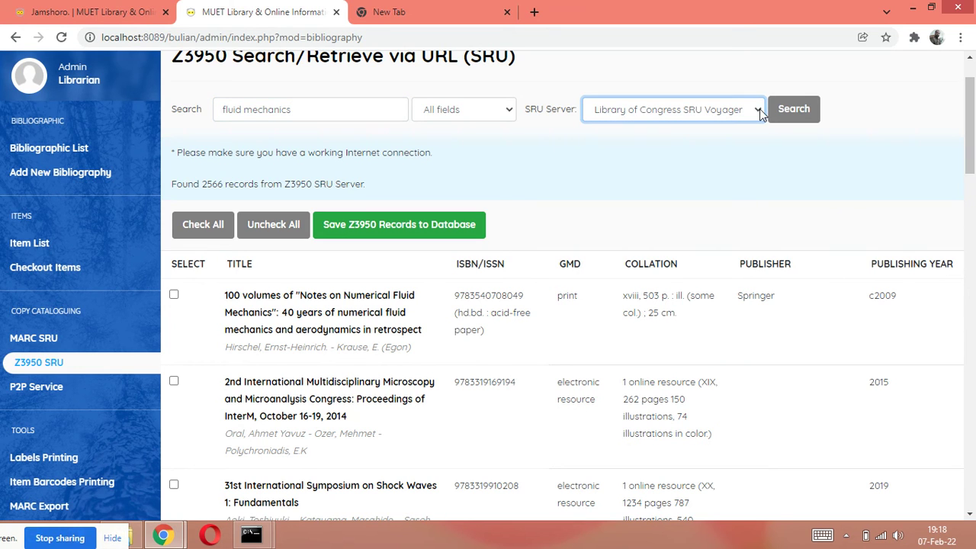
{"action": "scroll", "coordinate": [393, 284], "scroll_direction": "down", "scroll_amount": 1}
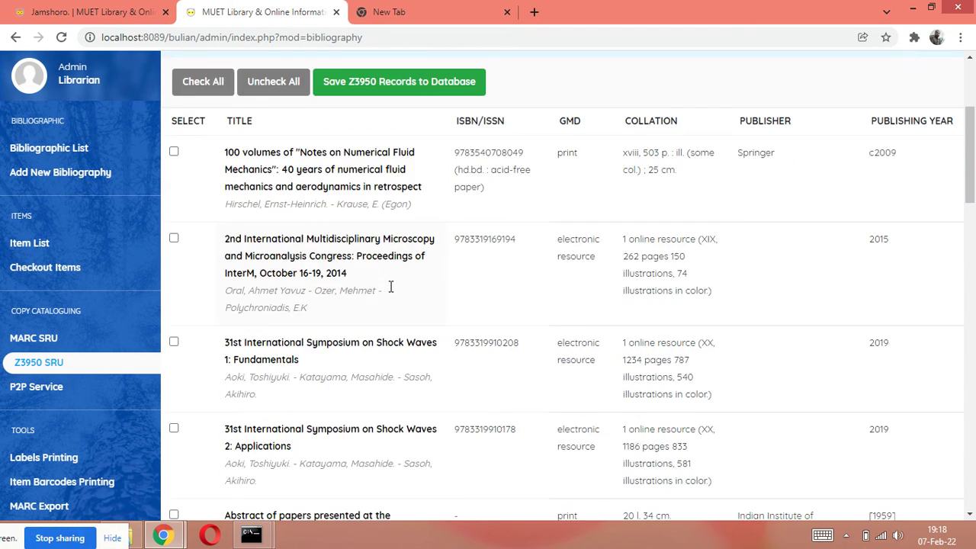
{"action": "scroll", "coordinate": [389, 286], "scroll_direction": "up", "scroll_amount": 1}
{"action": "scroll", "coordinate": [342, 303], "scroll_direction": "down", "scroll_amount": 3}
{"action": "scroll", "coordinate": [342, 303], "scroll_direction": "down", "scroll_amount": 13}
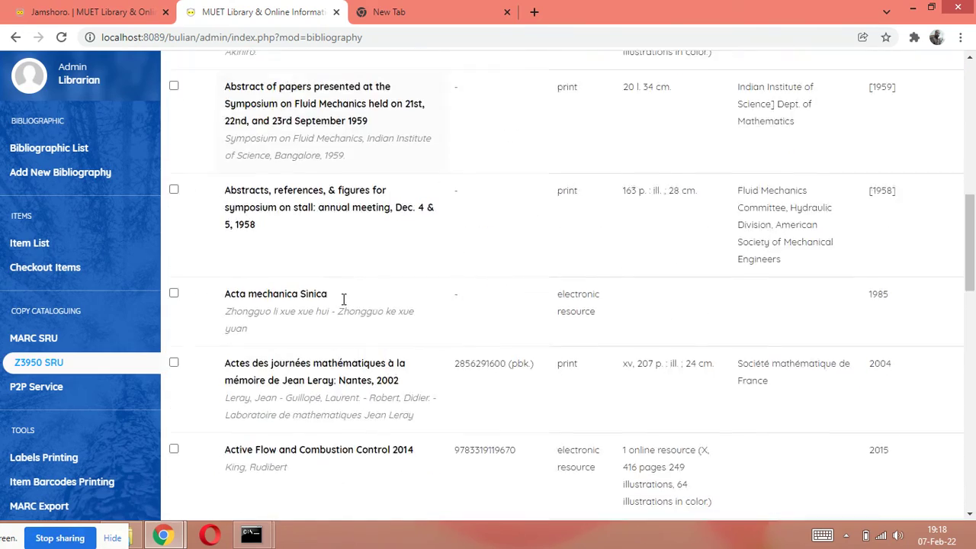
{"action": "scroll", "coordinate": [344, 318], "scroll_direction": "down", "scroll_amount": 2}
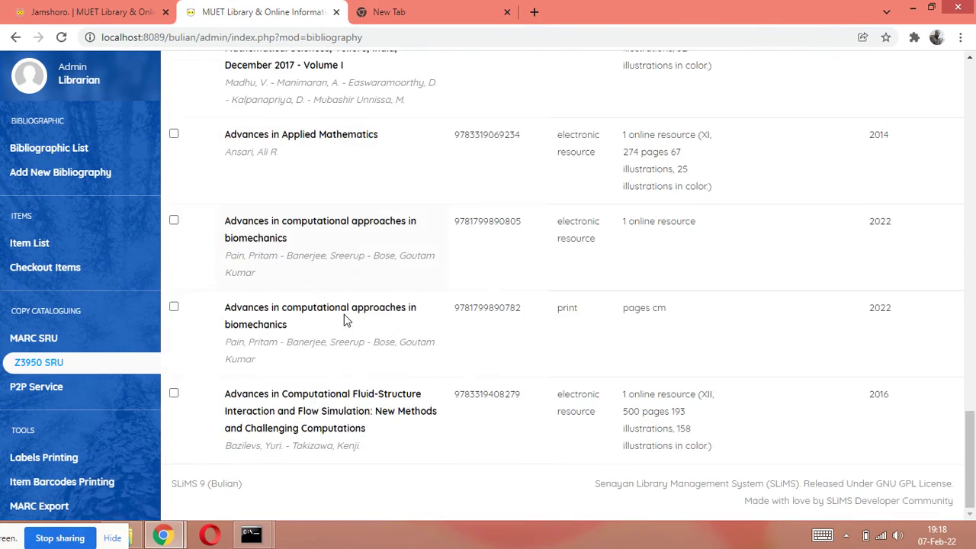
{"action": "scroll", "coordinate": [365, 385], "scroll_direction": "up", "scroll_amount": 4}
{"action": "scroll", "coordinate": [364, 387], "scroll_direction": "up", "scroll_amount": 15}
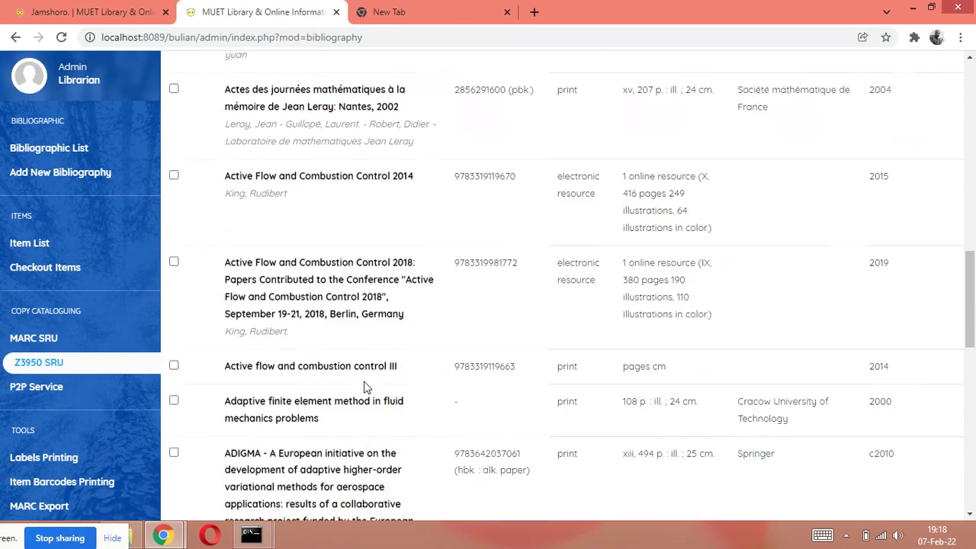
{"action": "scroll", "coordinate": [364, 388], "scroll_direction": "down", "scroll_amount": 2}
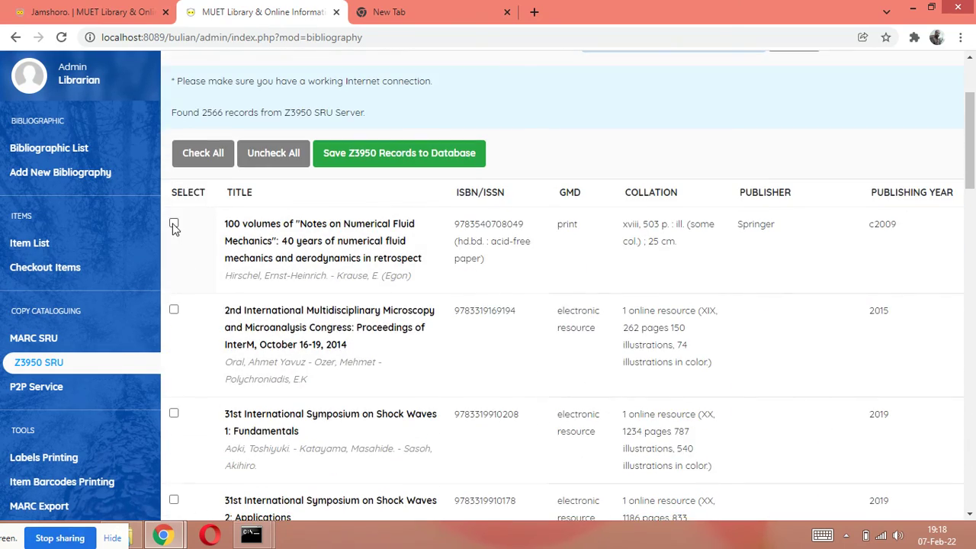
Select the first nine fluid mechanics records, through "Active Flow and Combustion Control 2014", and save them to the database
{"action": "left_click", "coordinate": [174, 224]}
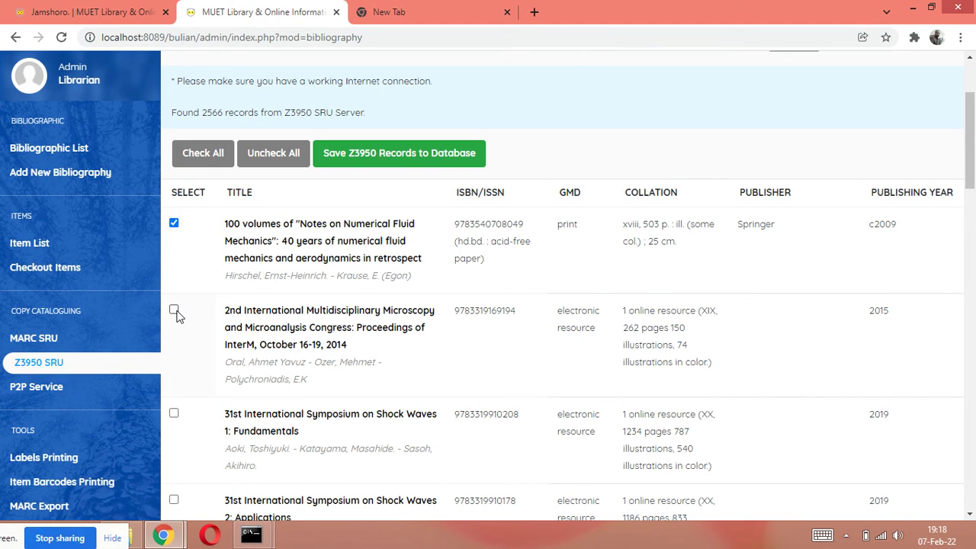
{"action": "left_click", "coordinate": [174, 311]}
{"action": "left_click", "coordinate": [174, 412]}
{"action": "scroll", "coordinate": [193, 435], "scroll_direction": "down", "scroll_amount": 1}
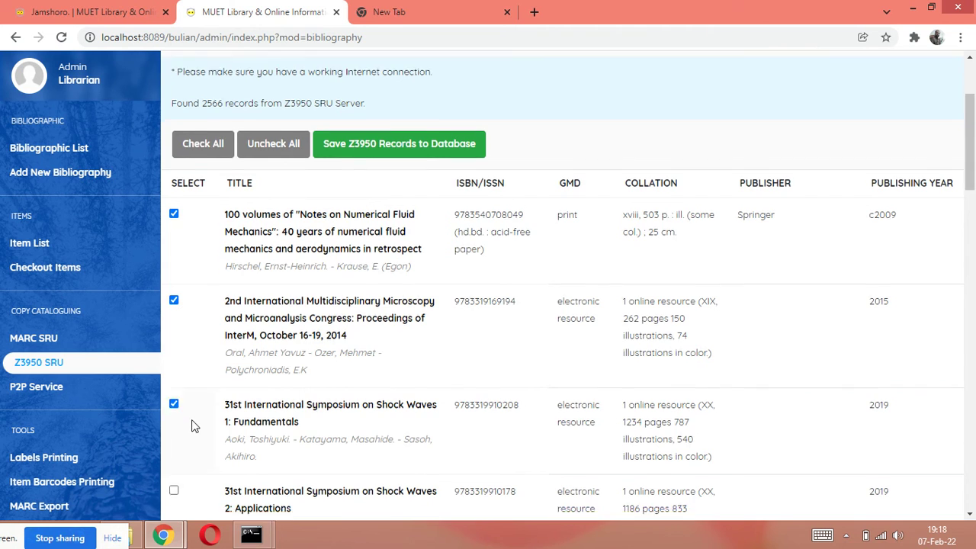
{"action": "scroll", "coordinate": [193, 427], "scroll_direction": "down", "scroll_amount": 2}
{"action": "left_click", "coordinate": [174, 358]}
{"action": "left_click", "coordinate": [174, 445]}
{"action": "scroll", "coordinate": [367, 347], "scroll_direction": "down", "scroll_amount": 2}
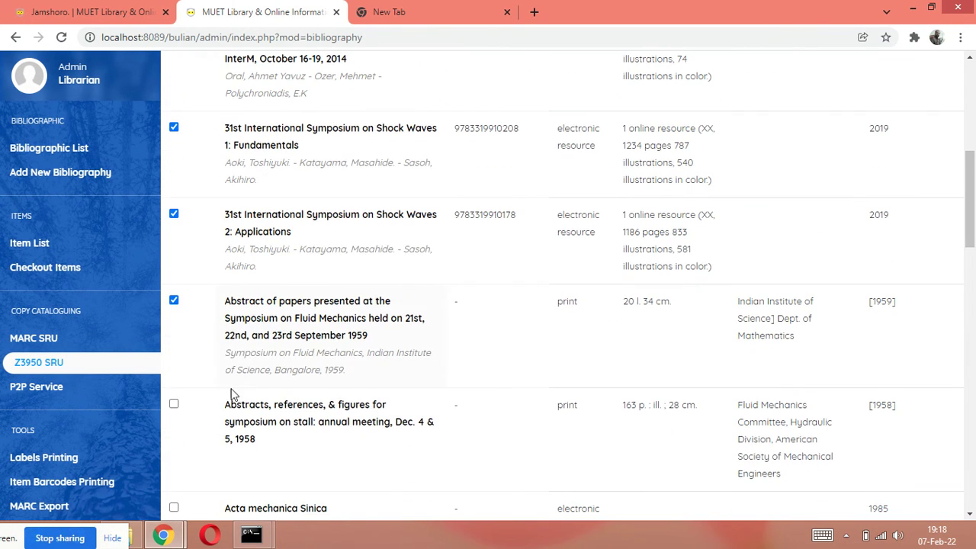
{"action": "left_click", "coordinate": [175, 409]}
{"action": "scroll", "coordinate": [208, 383], "scroll_direction": "down", "scroll_amount": 2}
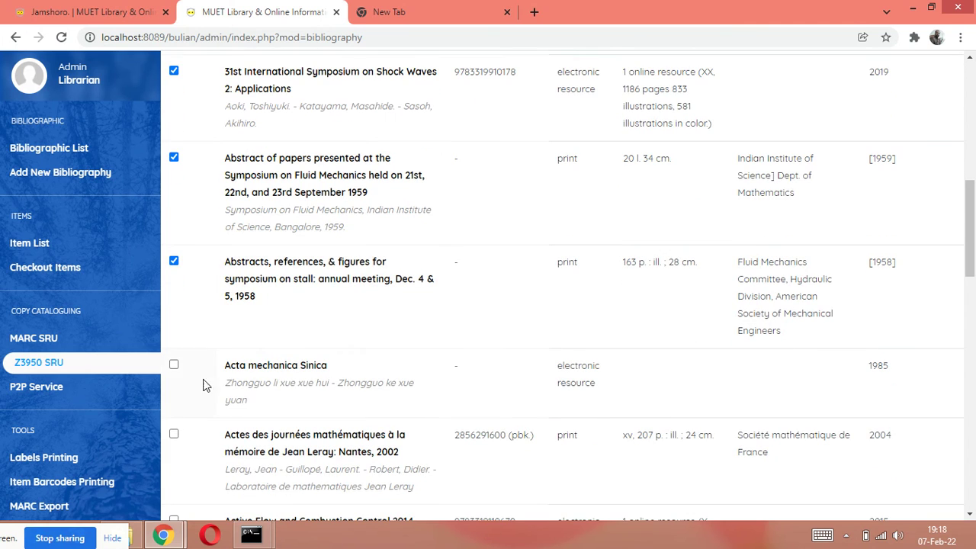
{"action": "left_click", "coordinate": [174, 366]}
{"action": "left_click", "coordinate": [173, 440]}
{"action": "scroll", "coordinate": [290, 383], "scroll_direction": "down", "scroll_amount": 2}
{"action": "left_click", "coordinate": [174, 382]}
{"action": "scroll", "coordinate": [467, 366], "scroll_direction": "up", "scroll_amount": 6}
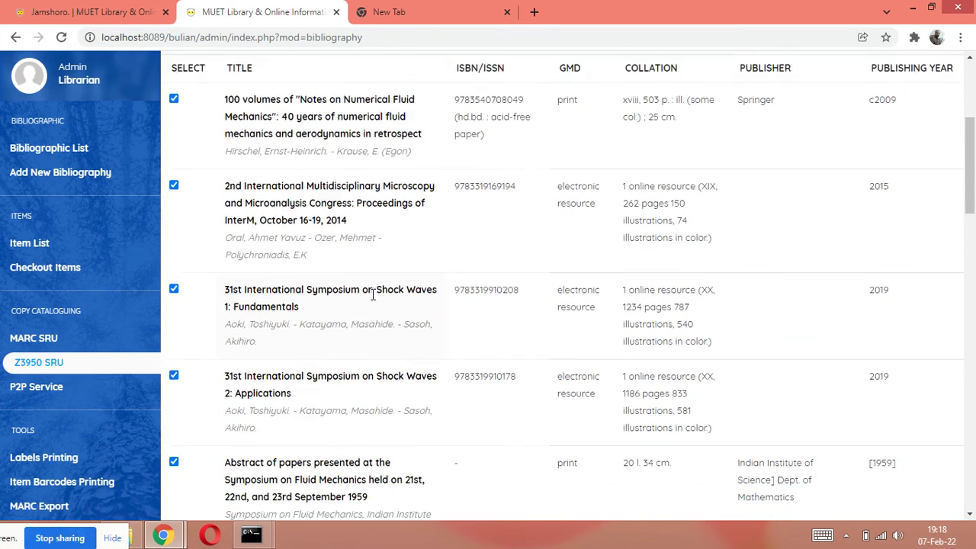
{"action": "scroll", "coordinate": [373, 296], "scroll_direction": "up", "scroll_amount": 2}
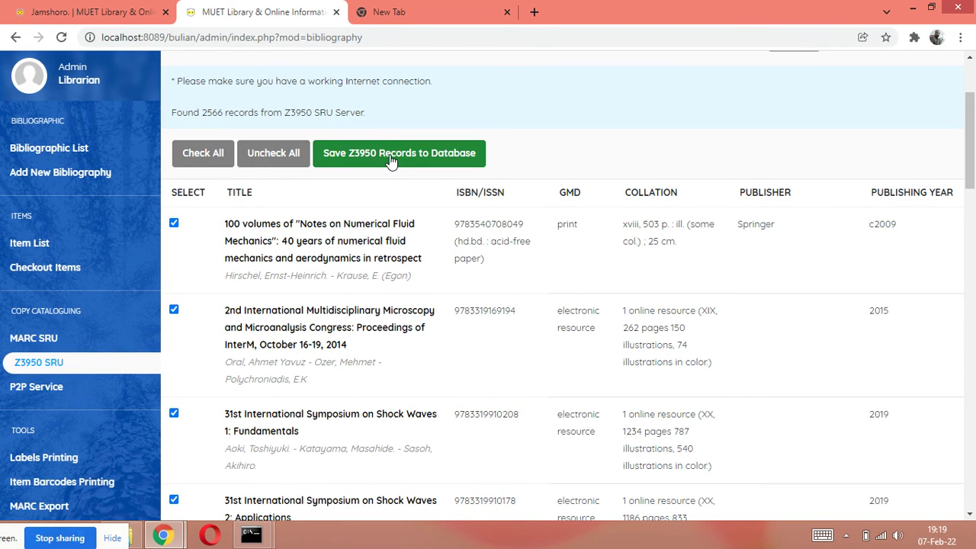
{"action": "left_click", "coordinate": [363, 164]}
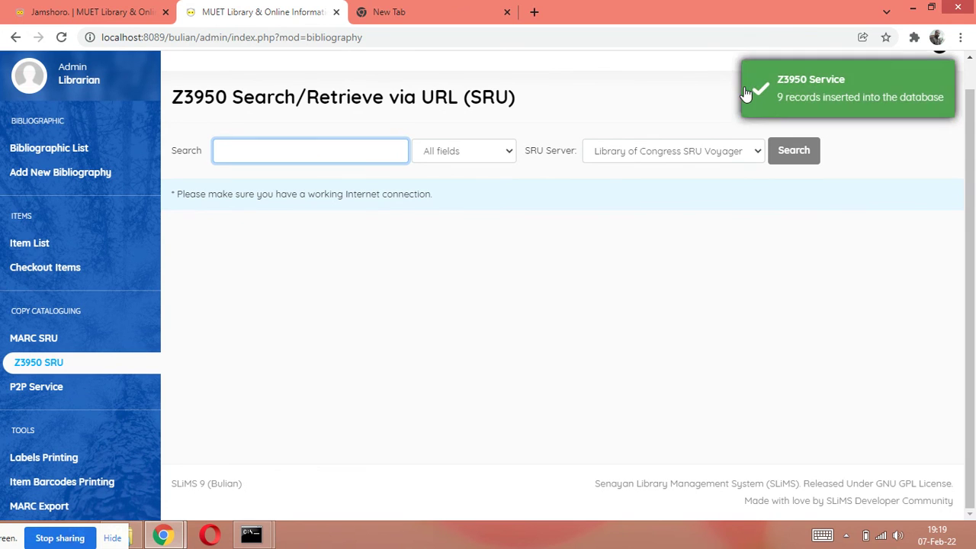
Check the collection totals on the administration home, and open the bibliographic list to view the imported records
{"action": "scroll", "coordinate": [221, 242], "scroll_direction": "up", "scroll_amount": 1}
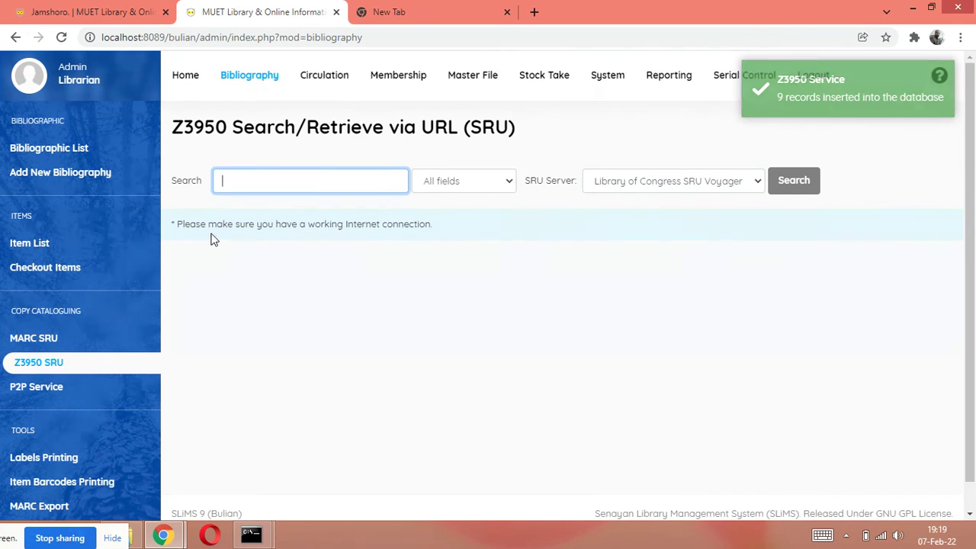
{"action": "left_click", "coordinate": [174, 87]}
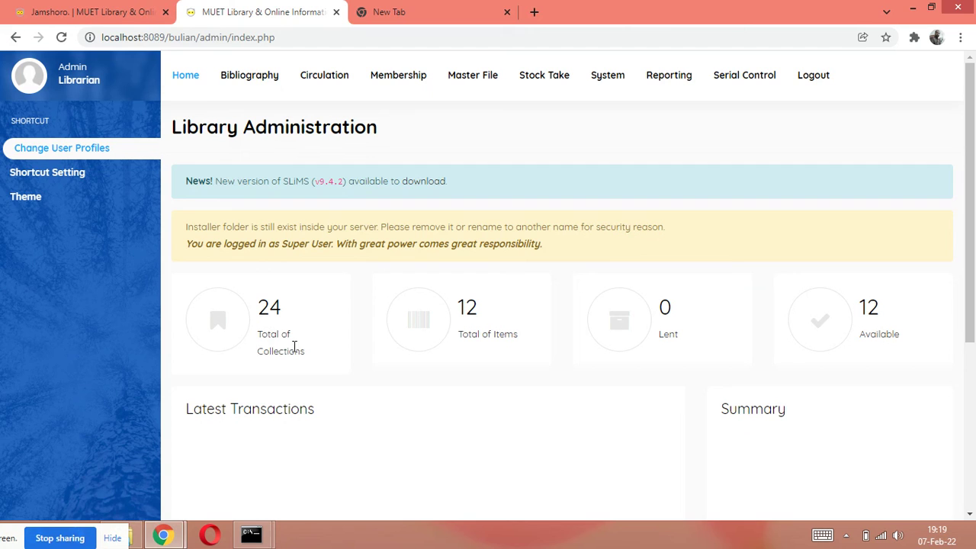
{"action": "left_click", "coordinate": [252, 81]}
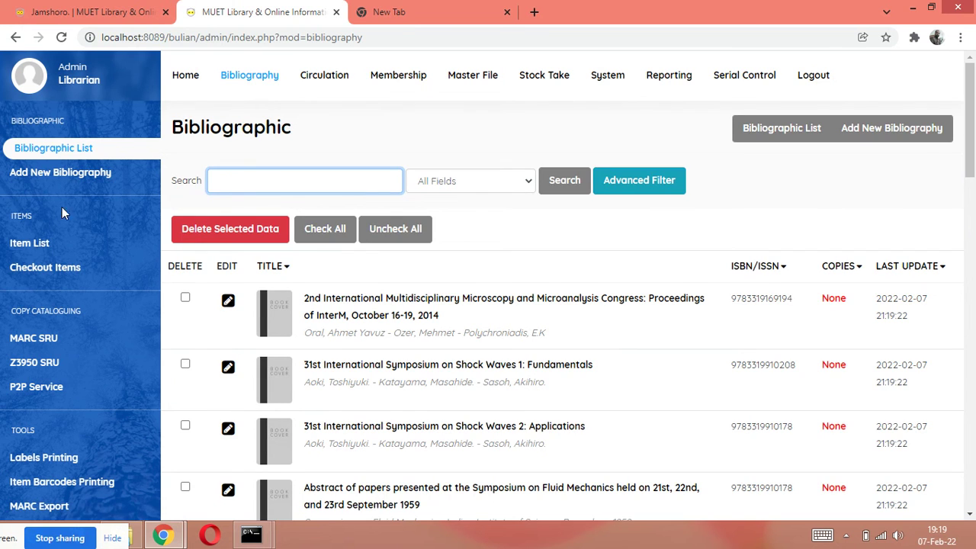
Open the item list in Bibliography and look through the existing item copies
{"action": "left_click", "coordinate": [23, 246]}
{"action": "scroll", "coordinate": [495, 320], "scroll_direction": "down", "scroll_amount": 5}
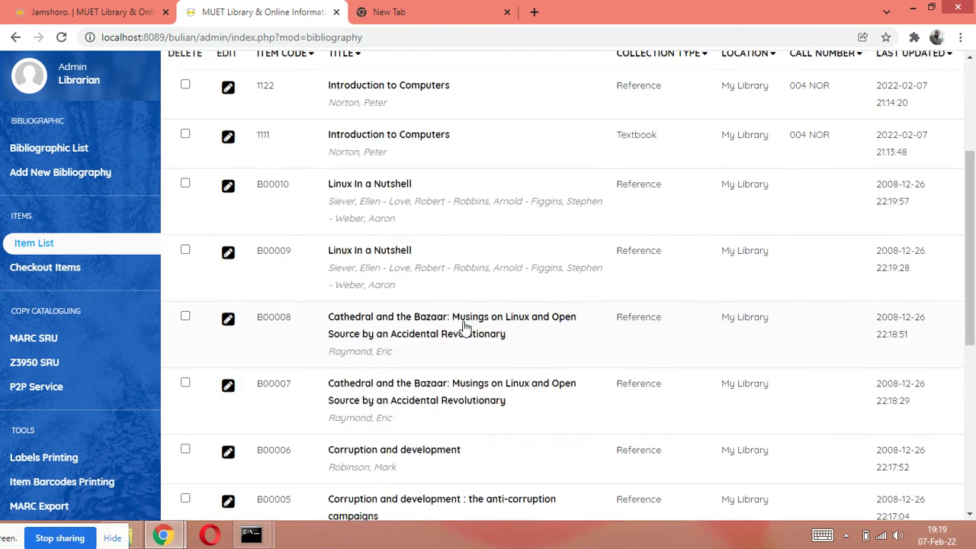
{"action": "scroll", "coordinate": [431, 306], "scroll_direction": "down", "scroll_amount": 3}
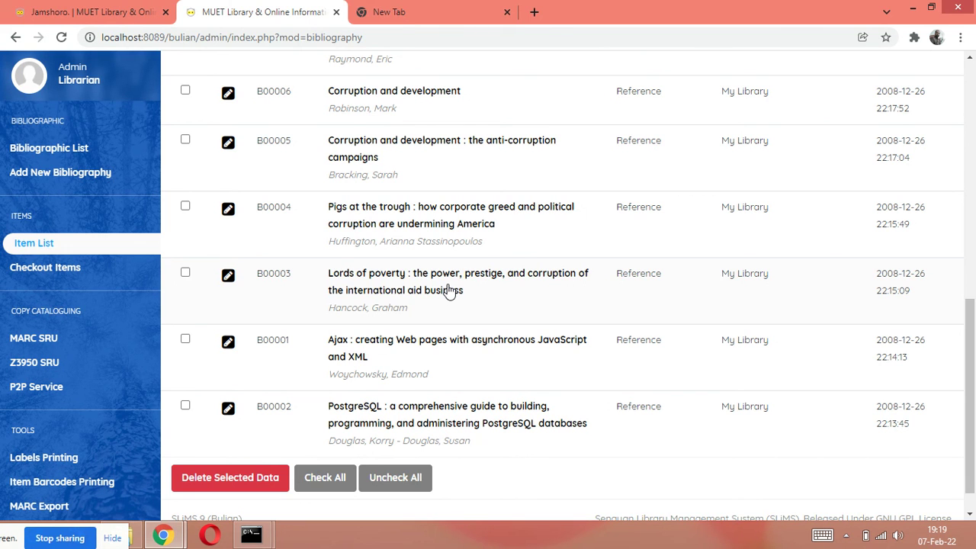
{"action": "scroll", "coordinate": [545, 215], "scroll_direction": "up", "scroll_amount": 1}
{"action": "scroll", "coordinate": [517, 267], "scroll_direction": "down", "scroll_amount": 1}
{"action": "scroll", "coordinate": [515, 291], "scroll_direction": "up", "scroll_amount": 2}
{"action": "scroll", "coordinate": [499, 279], "scroll_direction": "up", "scroll_amount": 2}
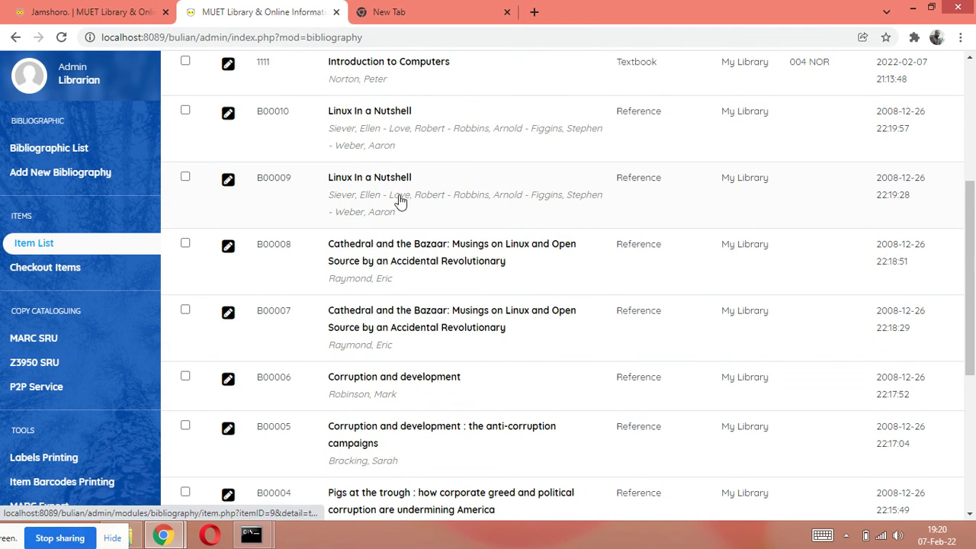
Open item B00004, "Pigs at the trough", for editing, review its item fields, and update the record
{"action": "scroll", "coordinate": [373, 333], "scroll_direction": "down", "scroll_amount": 2}
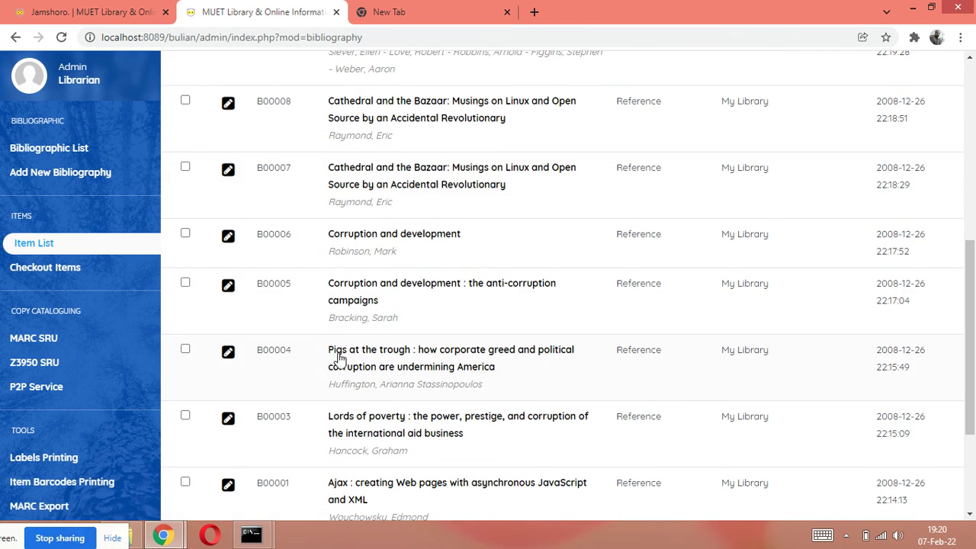
{"action": "left_click", "coordinate": [227, 354]}
{"action": "scroll", "coordinate": [392, 359], "scroll_direction": "down", "scroll_amount": 1}
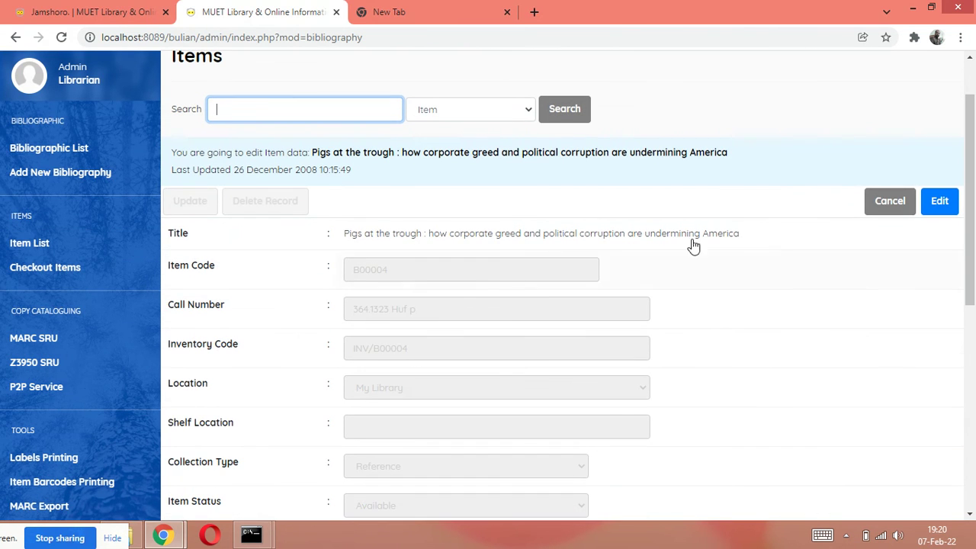
{"action": "left_click", "coordinate": [935, 204]}
{"action": "scroll", "coordinate": [489, 275], "scroll_direction": "down", "scroll_amount": 1}
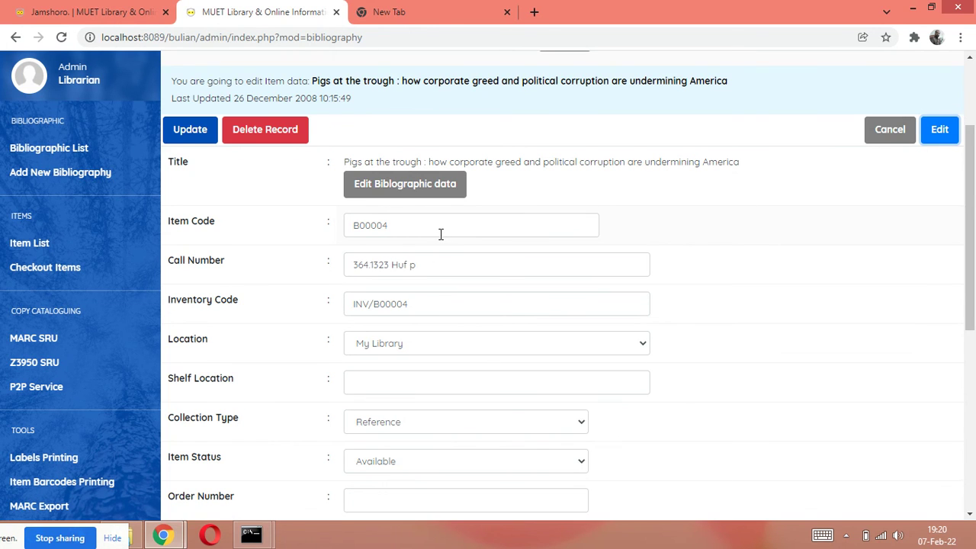
{"action": "scroll", "coordinate": [441, 235], "scroll_direction": "down", "scroll_amount": 1}
{"action": "left_click_drag", "start_coordinate": [409, 156], "coordinate": [338, 159]}
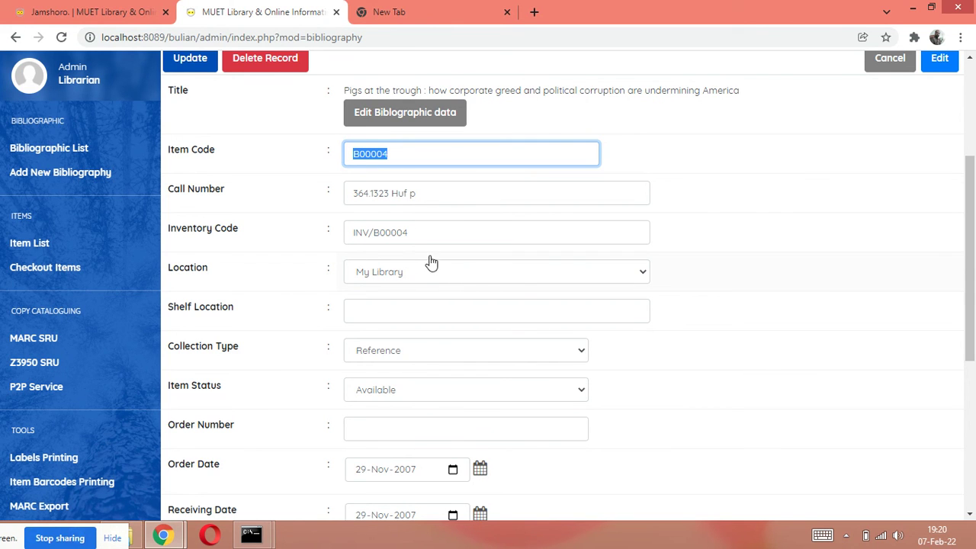
{"action": "scroll", "coordinate": [353, 241], "scroll_direction": "down", "scroll_amount": 1}
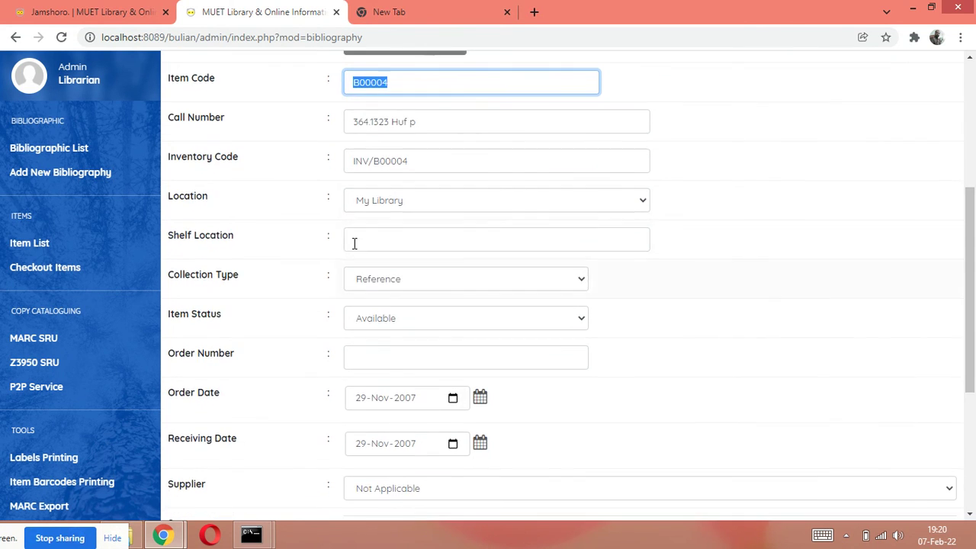
{"action": "scroll", "coordinate": [422, 124], "scroll_direction": "down", "scroll_amount": 1}
{"action": "scroll", "coordinate": [398, 171], "scroll_direction": "up", "scroll_amount": 5}
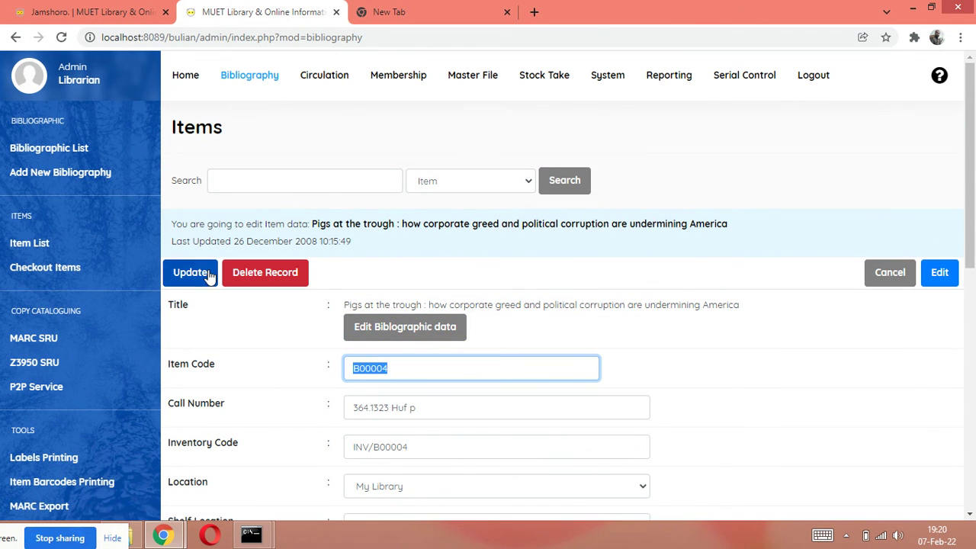
{"action": "left_click", "coordinate": [191, 273]}
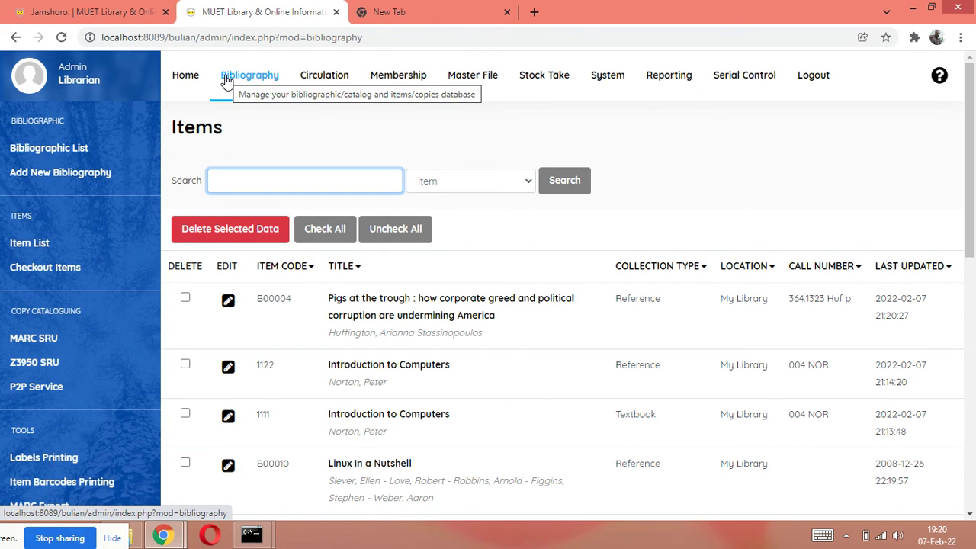
Look over the copy cataloguing, export and import tools in Bibliography, and return to the administration home
{"action": "scroll", "coordinate": [71, 370], "scroll_direction": "down", "scroll_amount": 3}
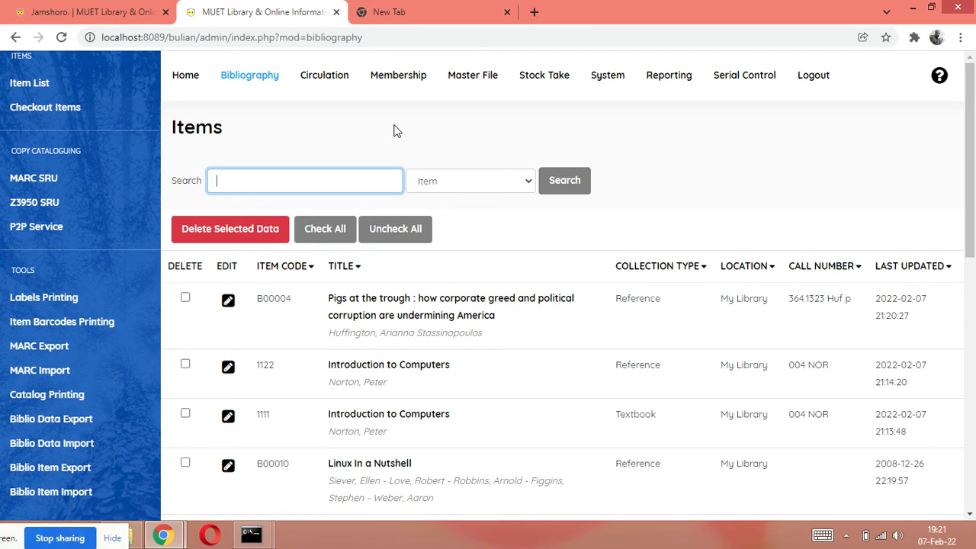
{"action": "left_click", "coordinate": [190, 78]}
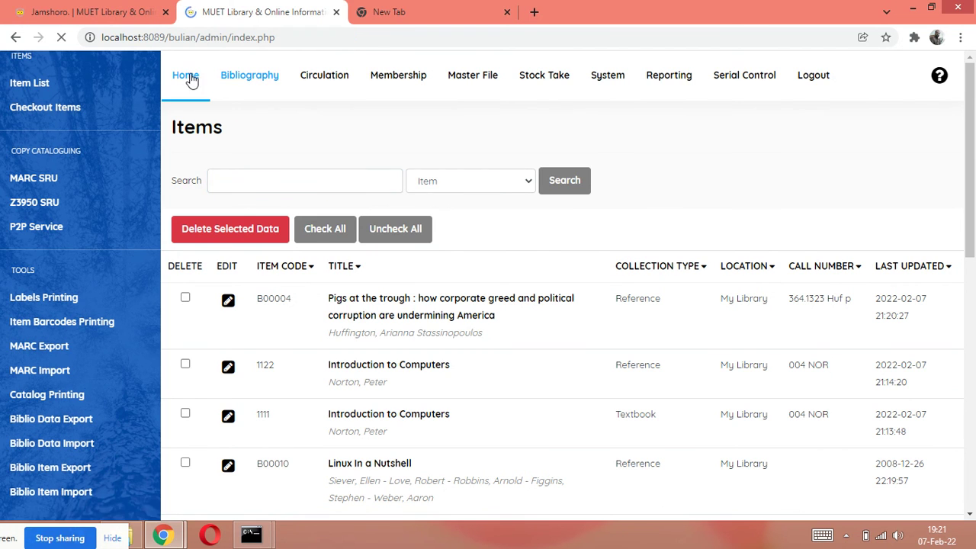